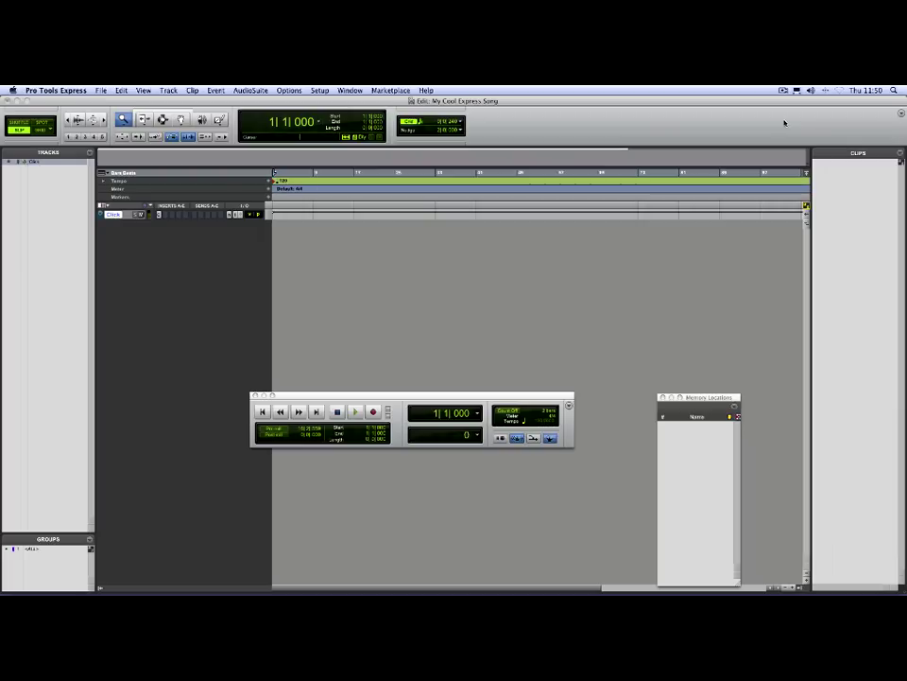
Open the Apple Loops folder on the Samples volume through the Workspace browser, closing the Workspace window and moving the Samples browser clear of the track controls
click(350, 90)
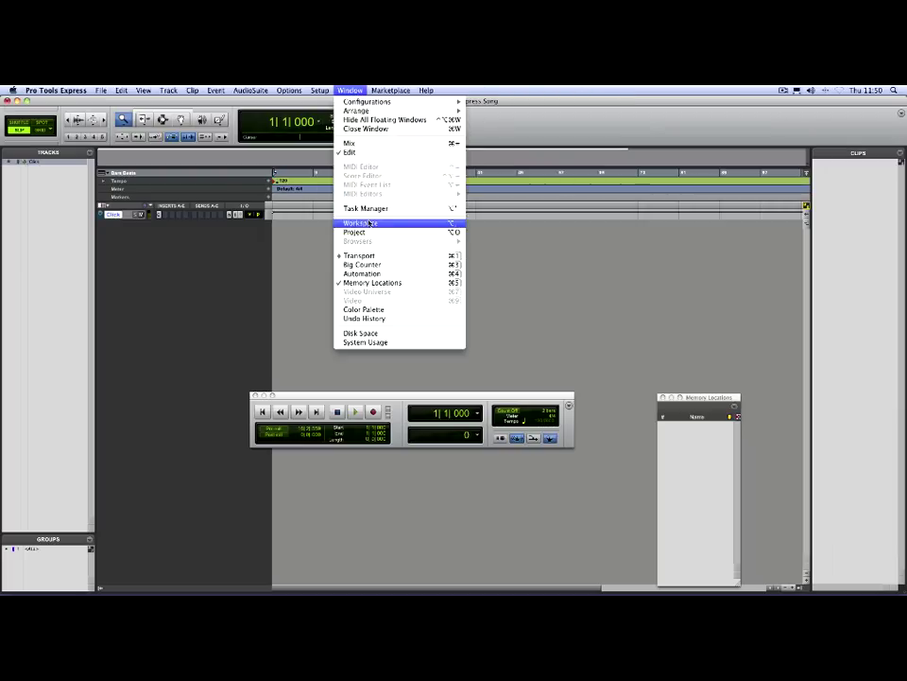
click(365, 223)
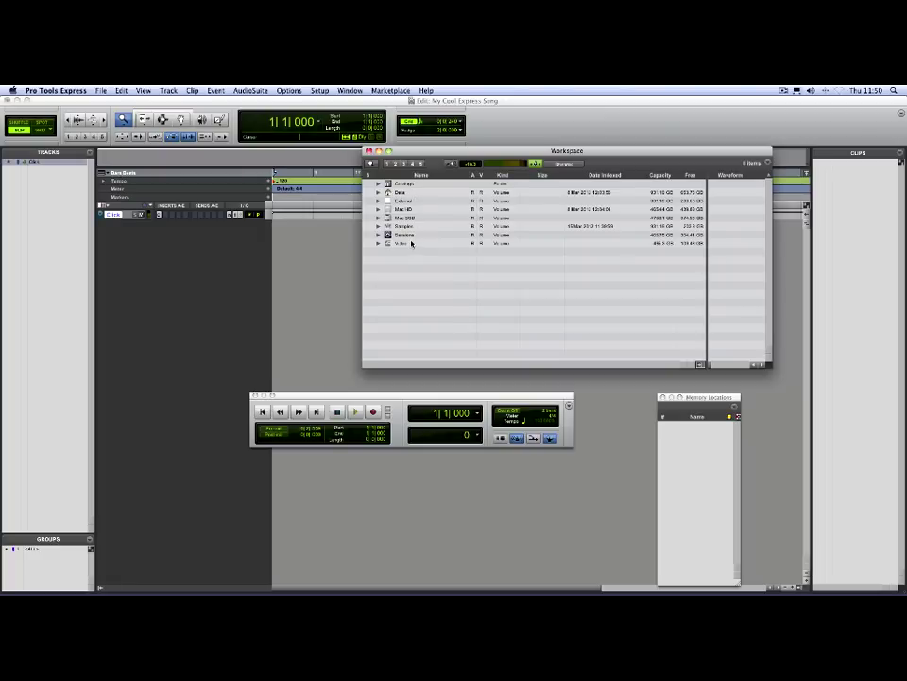
double_click(404, 227)
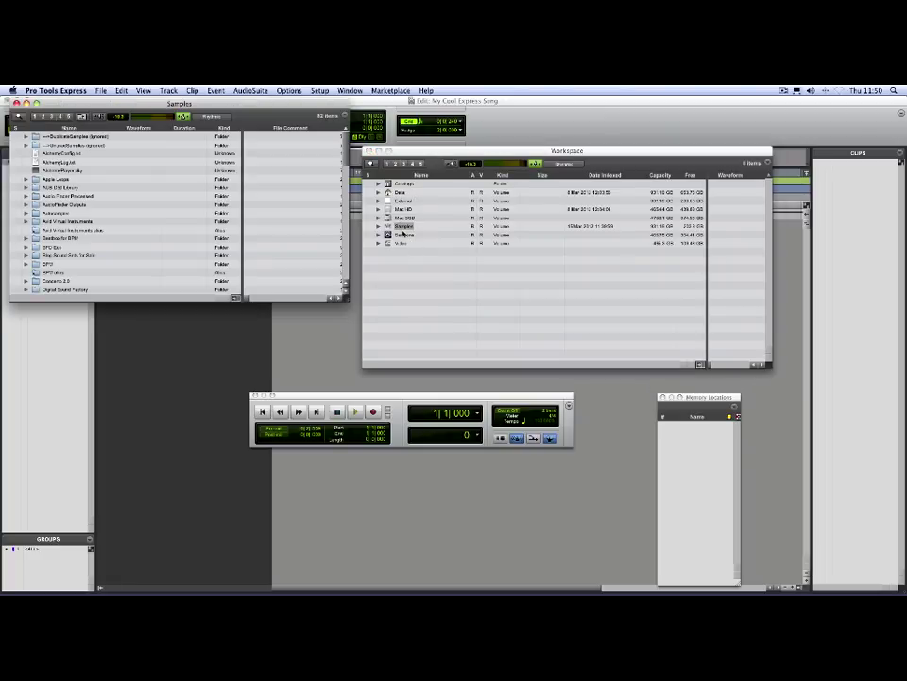
click(368, 151)
drag(311, 106, 743, 156)
double_click(496, 229)
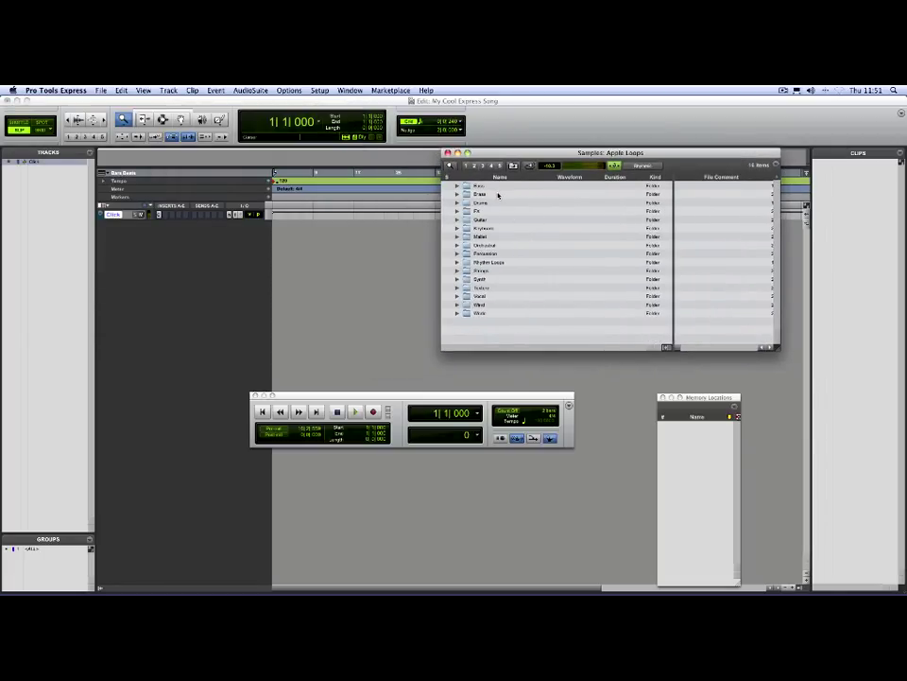
Save the current window layout as a new window configuration named Fave Loops
click(349, 91)
mouse_move(370, 102)
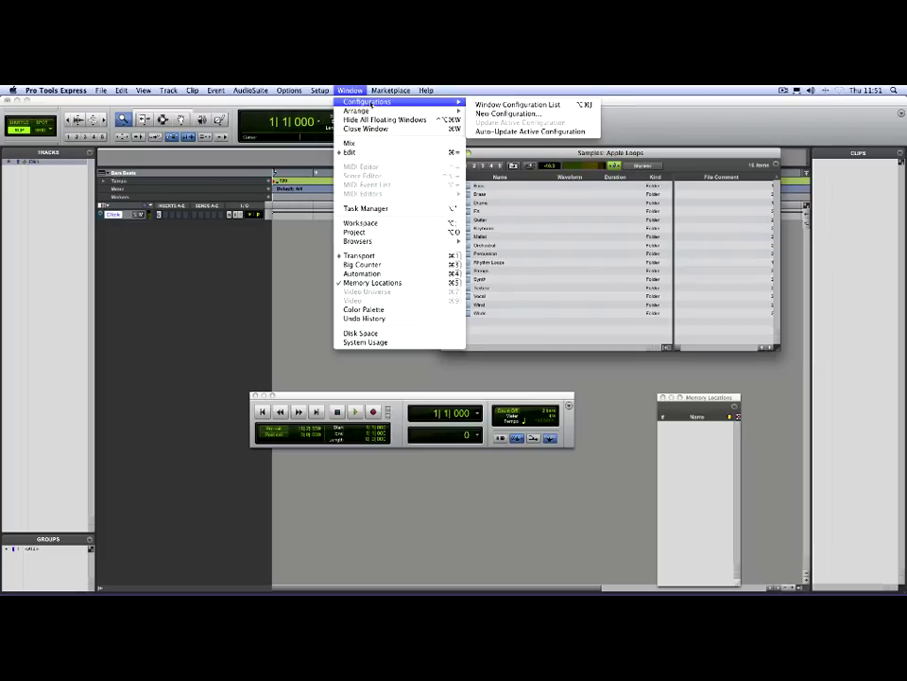
click(508, 113)
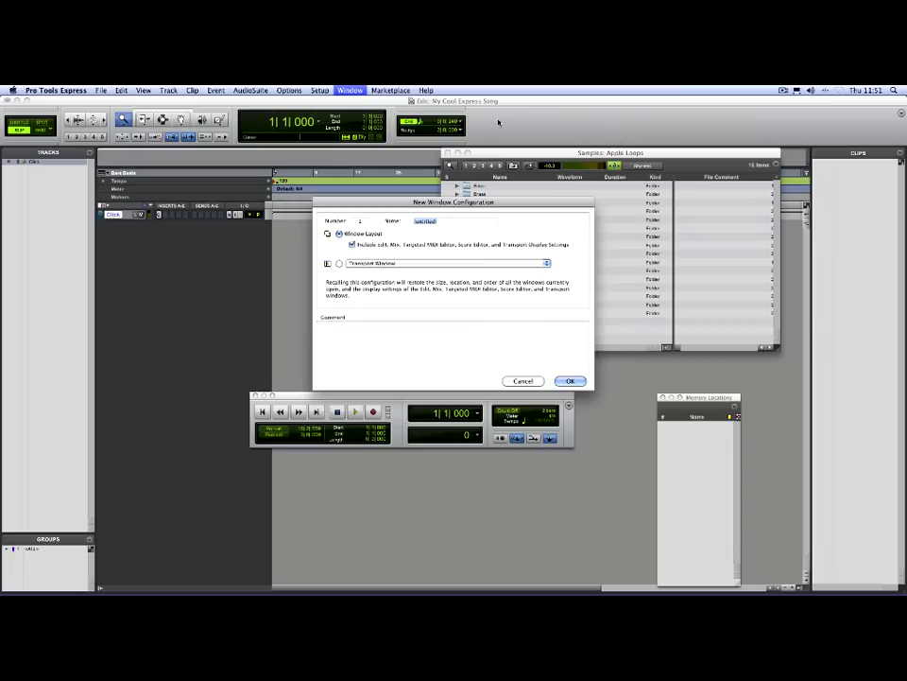
text(Vocal)
key(Return)
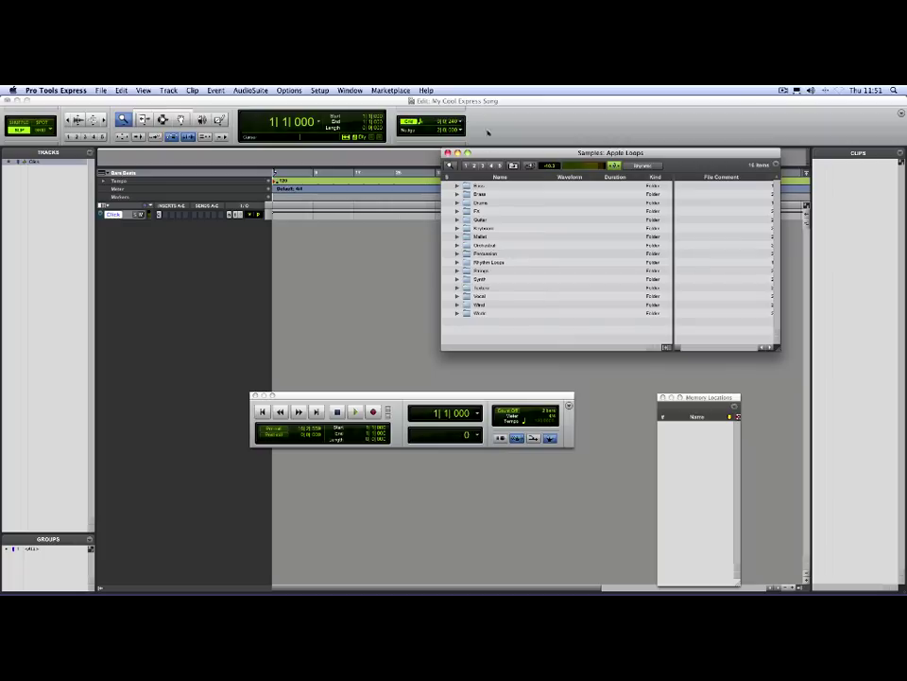
Close the Apple Loops browser and bring it back by recalling the Fave Loops window configuration
click(350, 90)
mouse_move(369, 101)
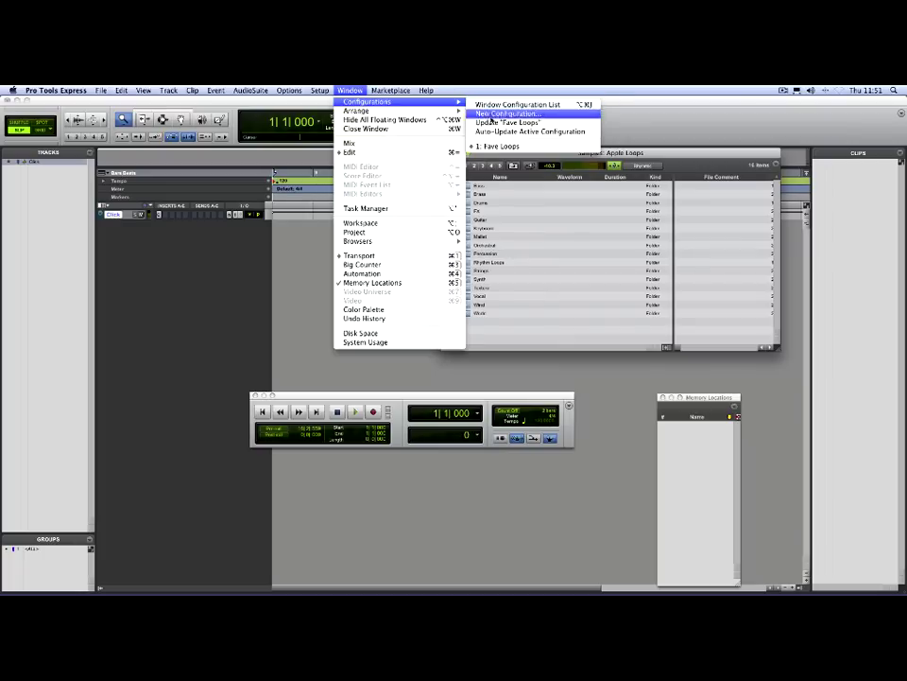
click(492, 147)
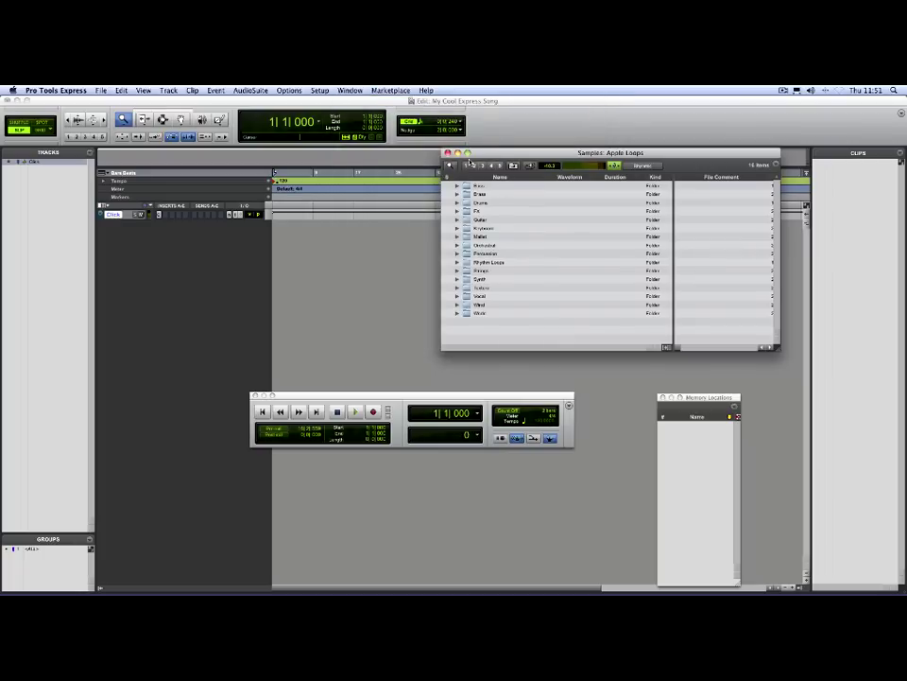
click(448, 152)
click(349, 90)
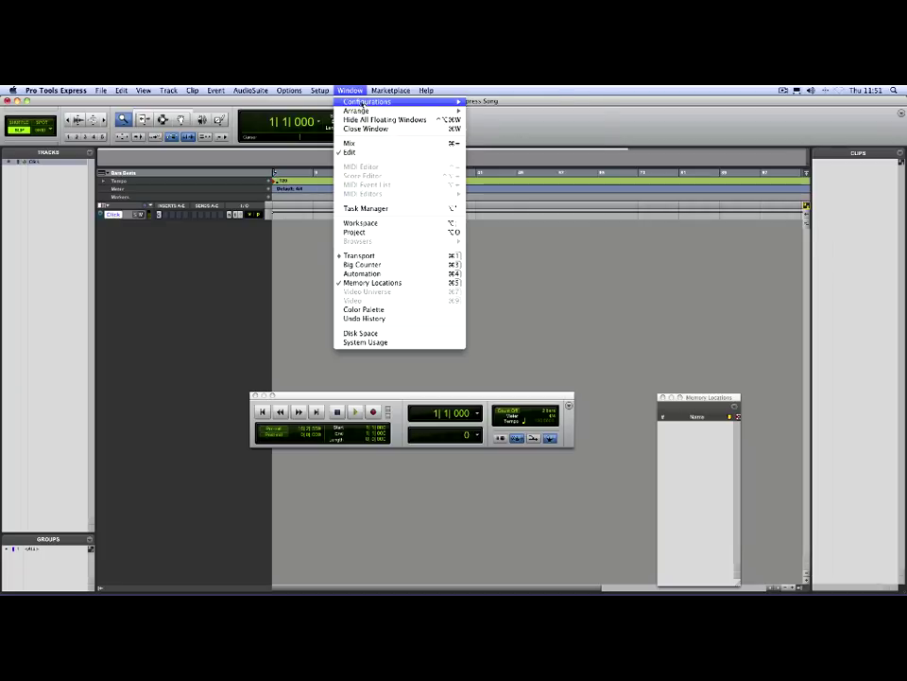
mouse_move(368, 101)
click(493, 146)
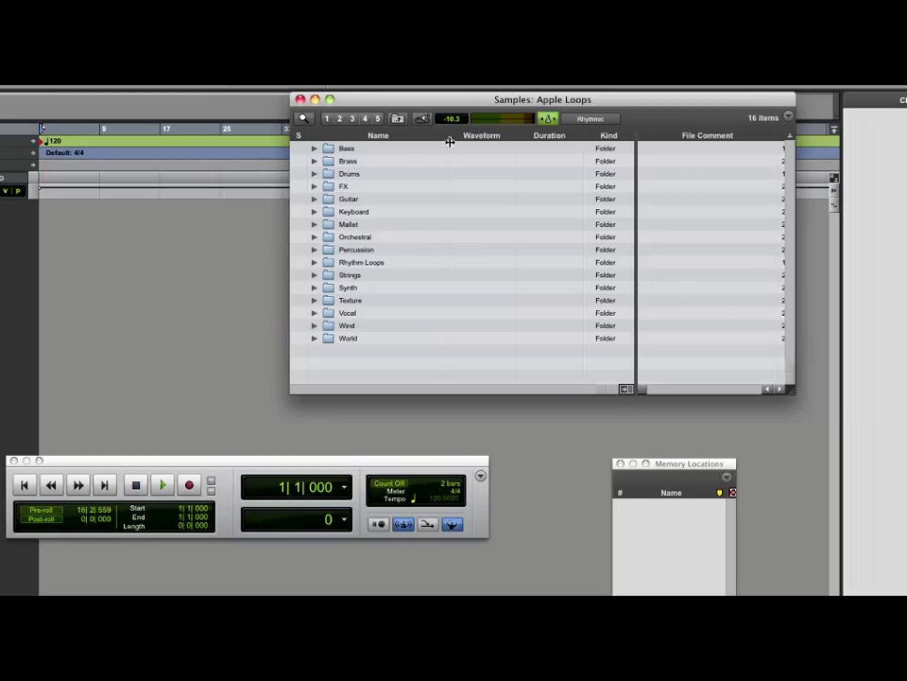
Turn on Auto-Preview in the Apple Loops browser's preview options
click(421, 118)
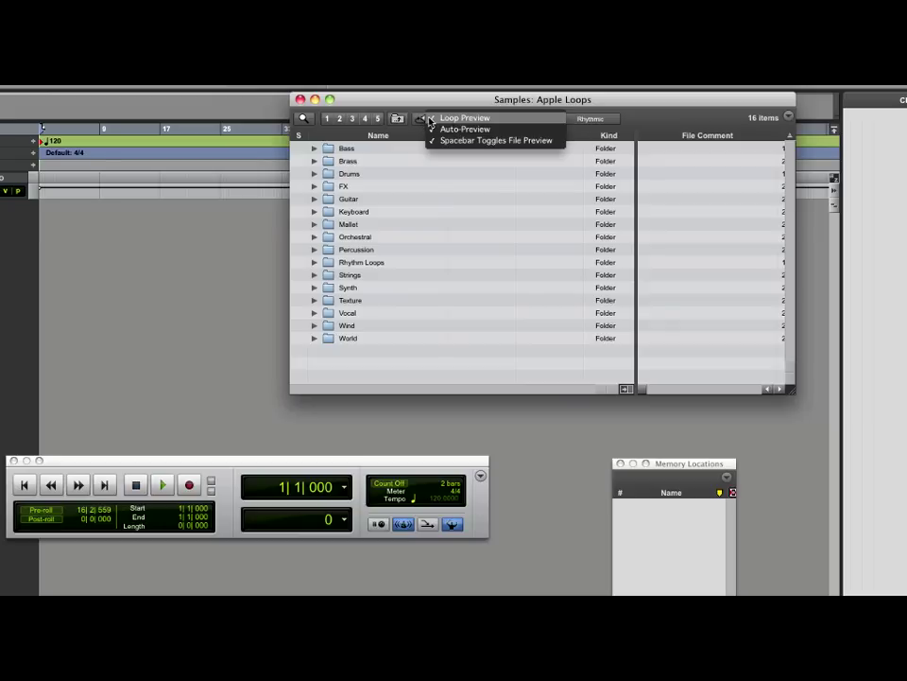
click(436, 129)
click(422, 120)
click(438, 127)
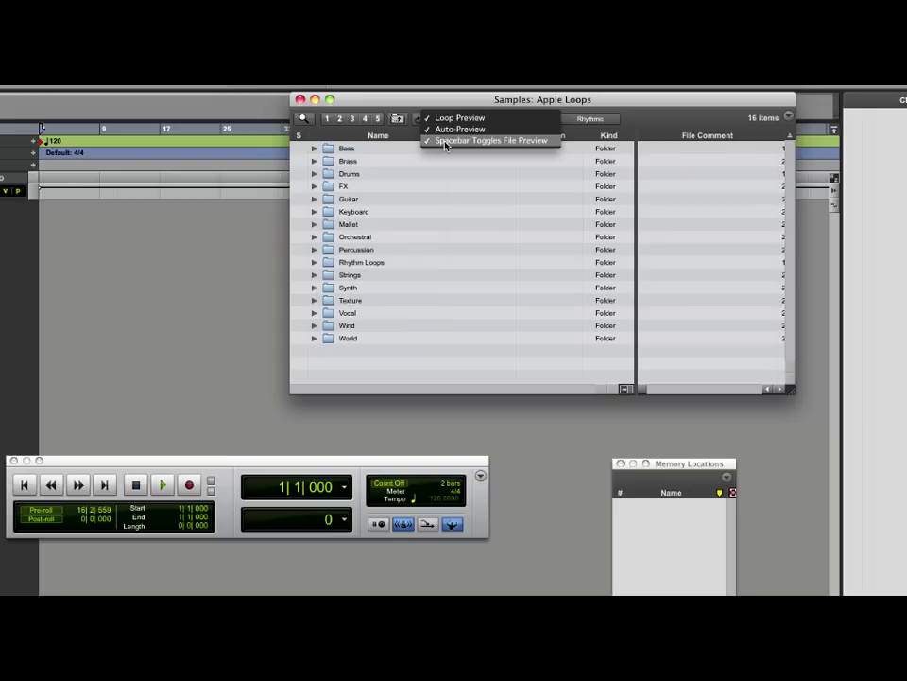
click(408, 139)
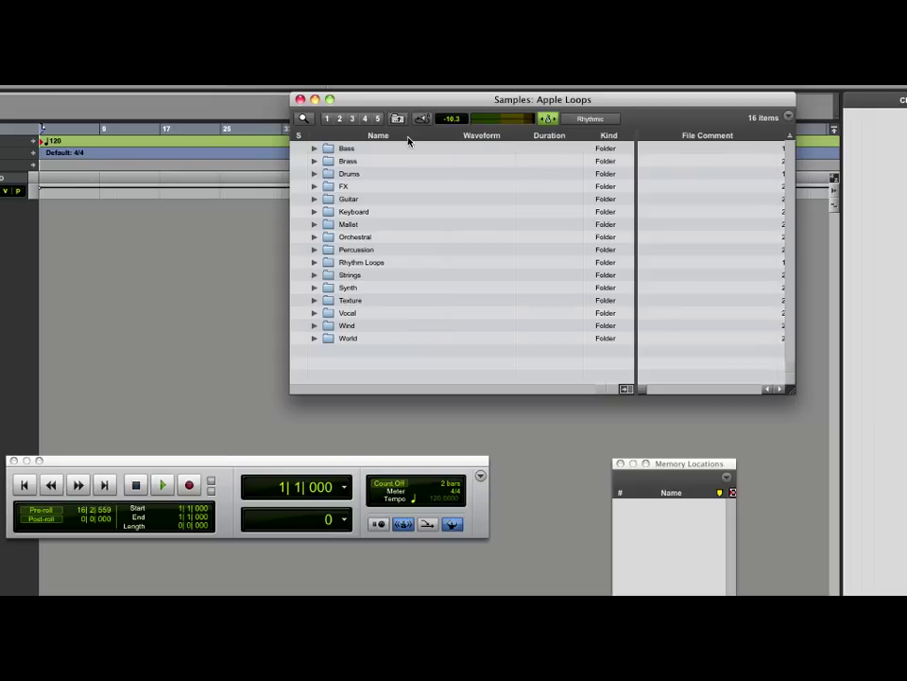
Expand the Drums folder and audition the loops from Acoustic Drum Kit Groove 01 through Groove 11
click(316, 174)
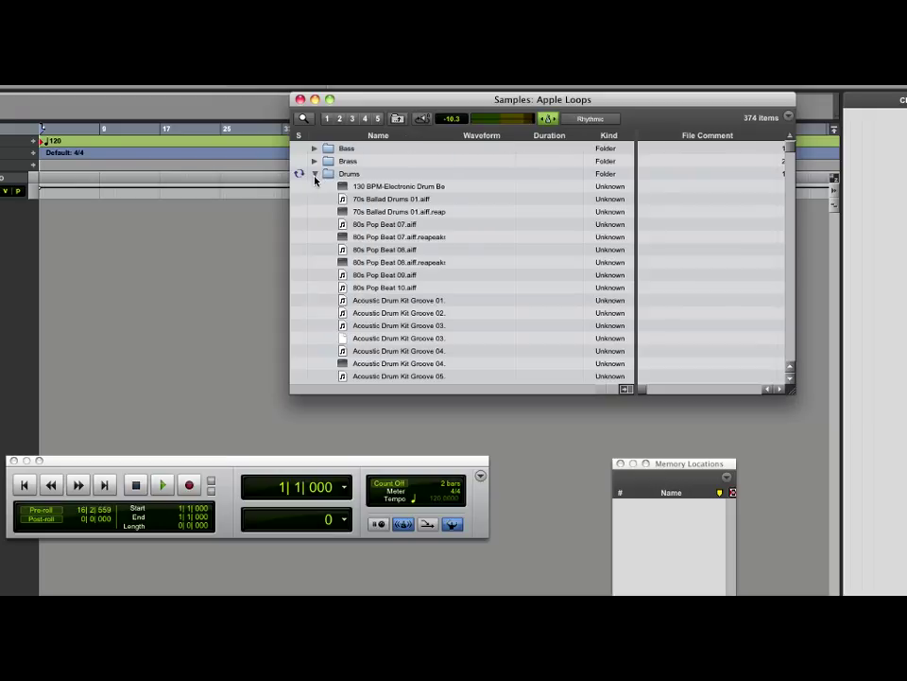
click(386, 301)
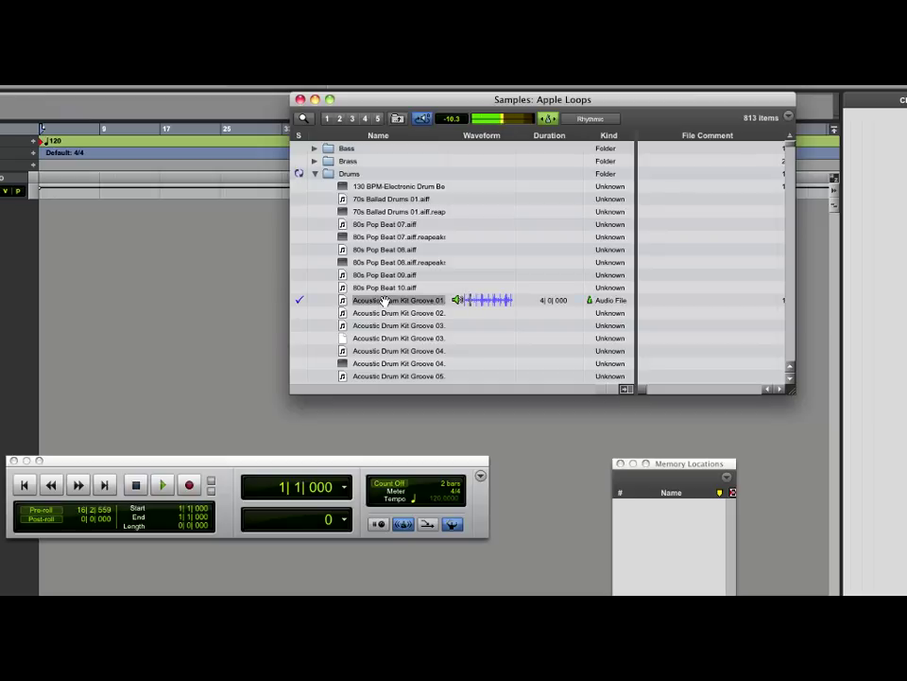
key(Down)
key(Down)
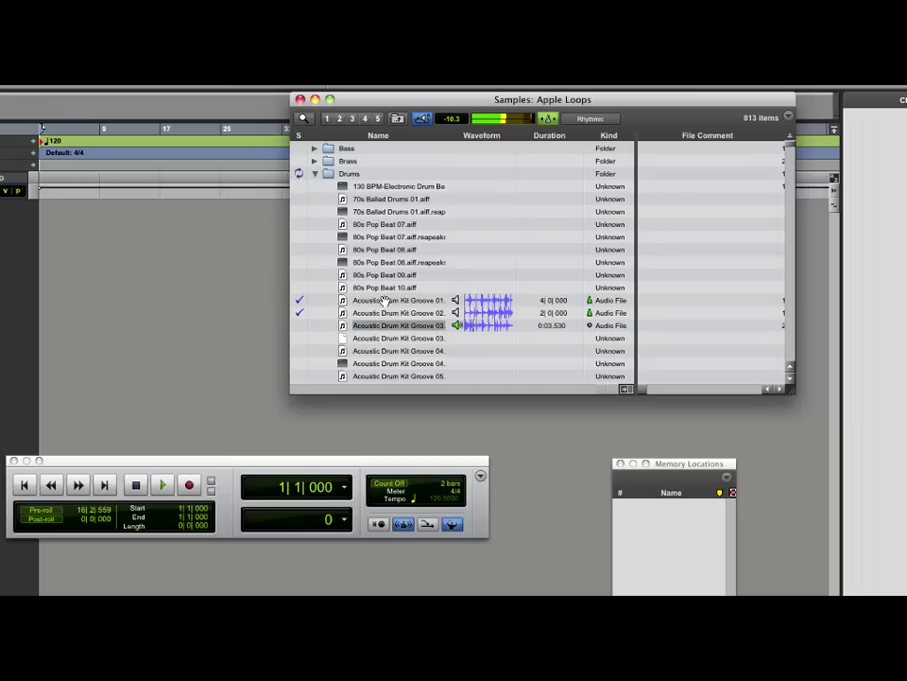
key(Down)
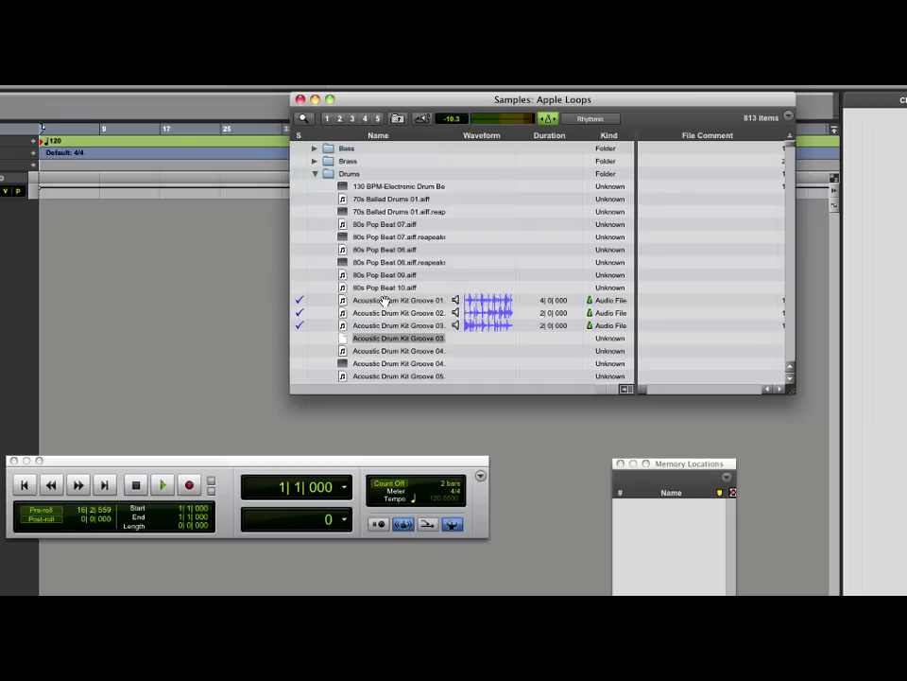
key(Down)
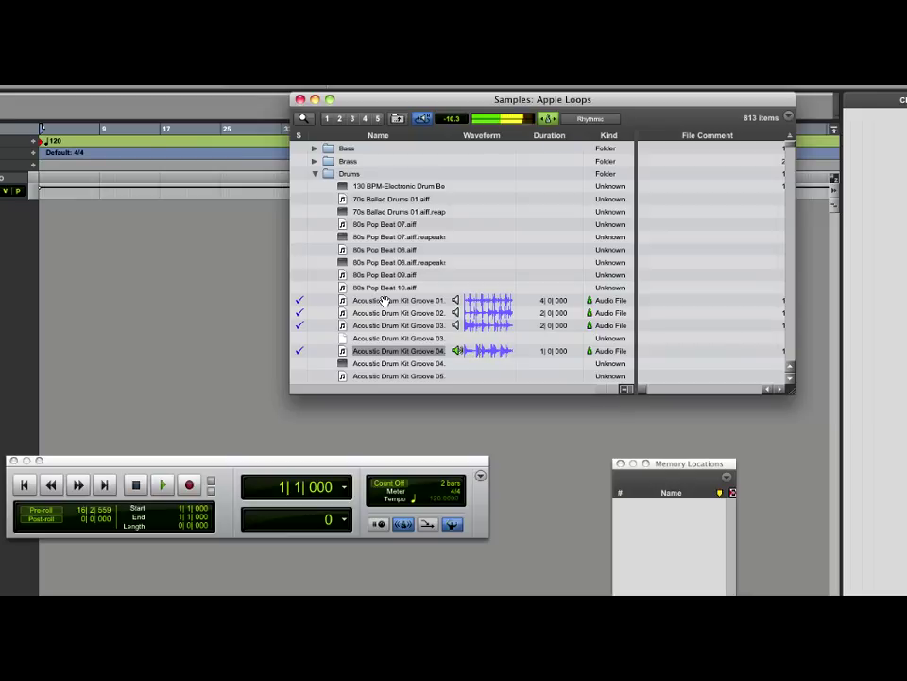
key(Down)
key(Down)
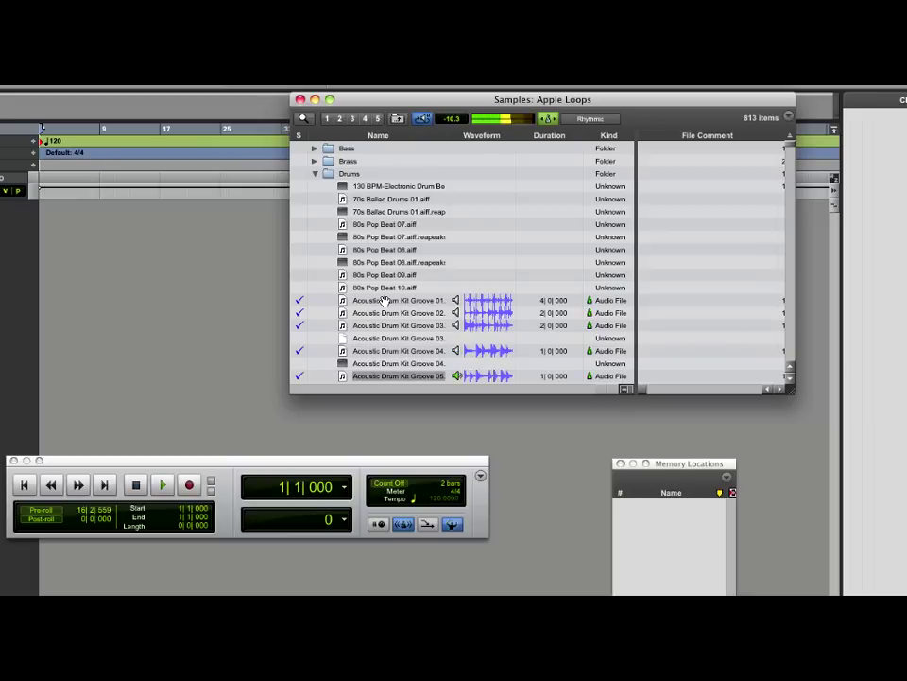
key(Down)
key(Down)
key(Down)
key(Down)
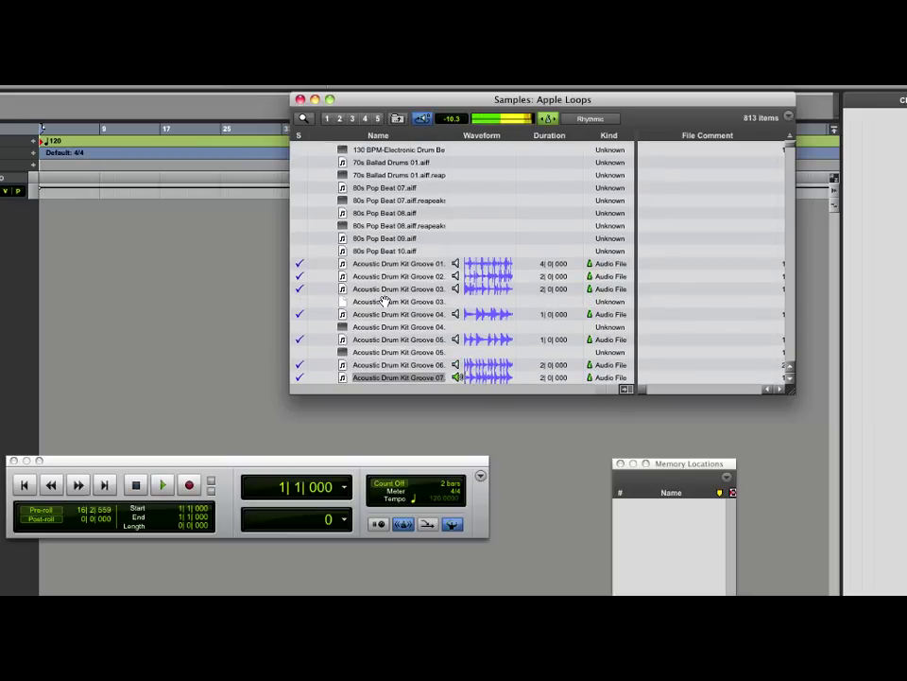
key(Down)
key(Down)
key(Down)
key(Down)
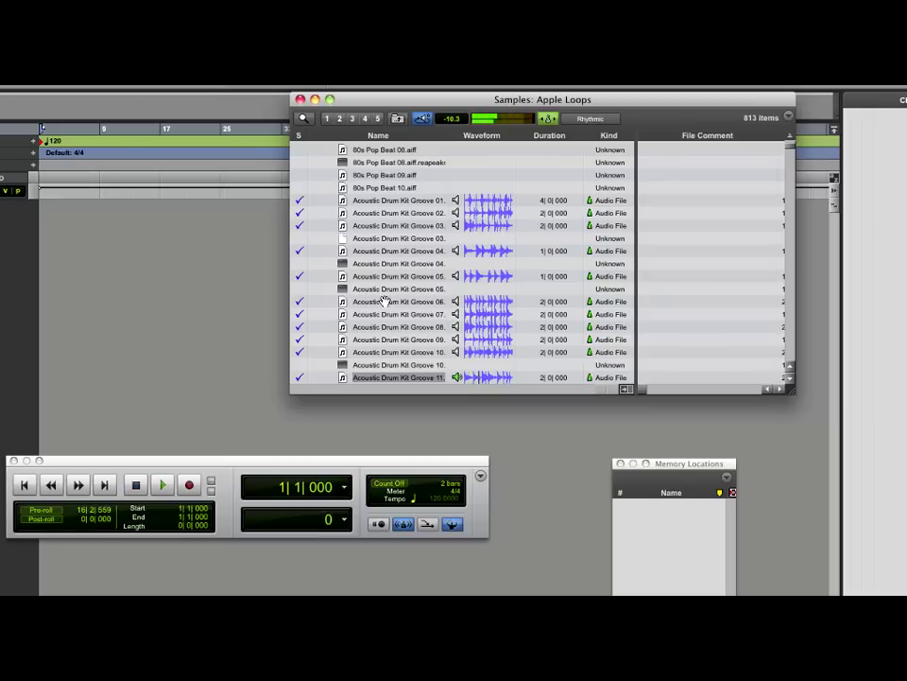
key(space)
Compare the preview of Acoustic Drum Kit Groove 11 with conforming to the session tempo switched off and back on
click(548, 119)
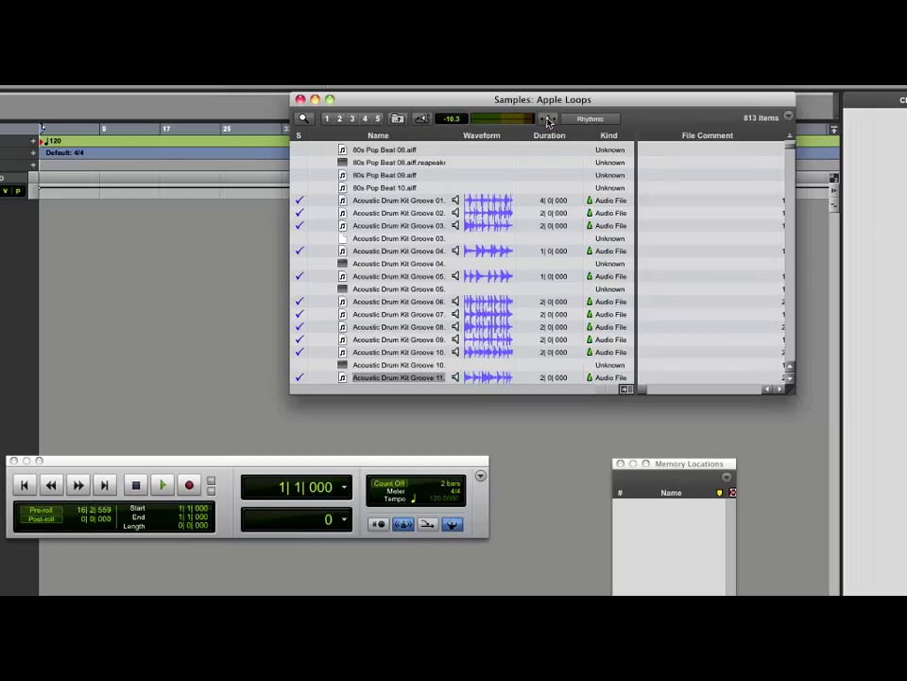
click(548, 121)
click(549, 122)
click(549, 120)
click(549, 120)
key(space)
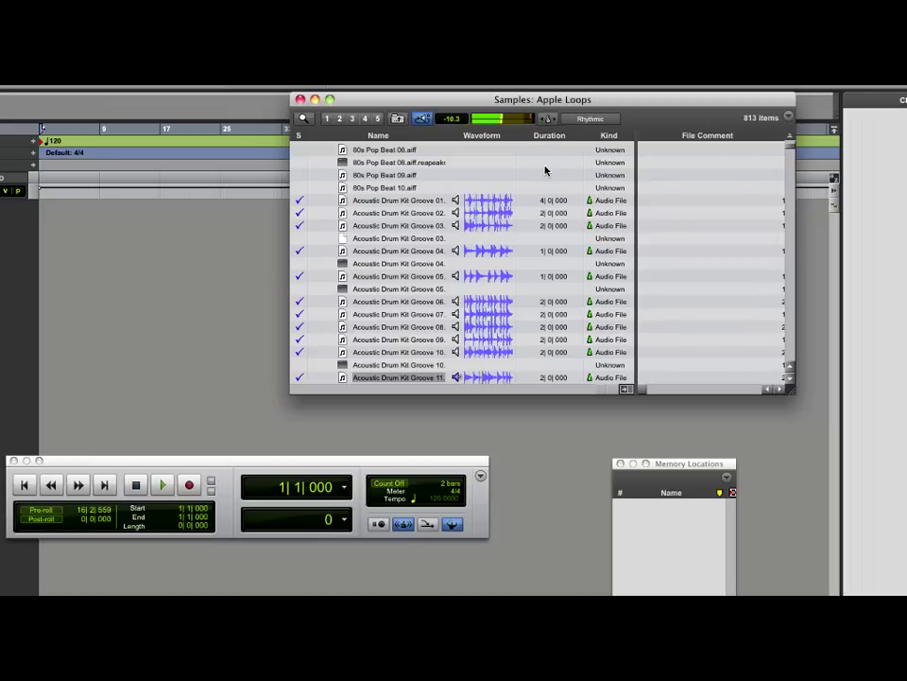
click(547, 124)
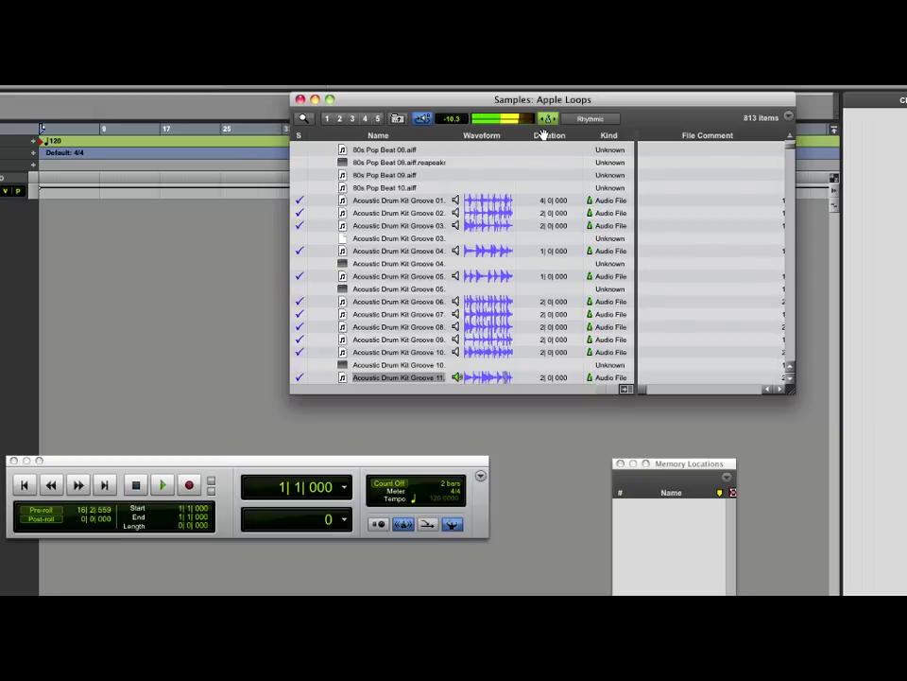
key(space)
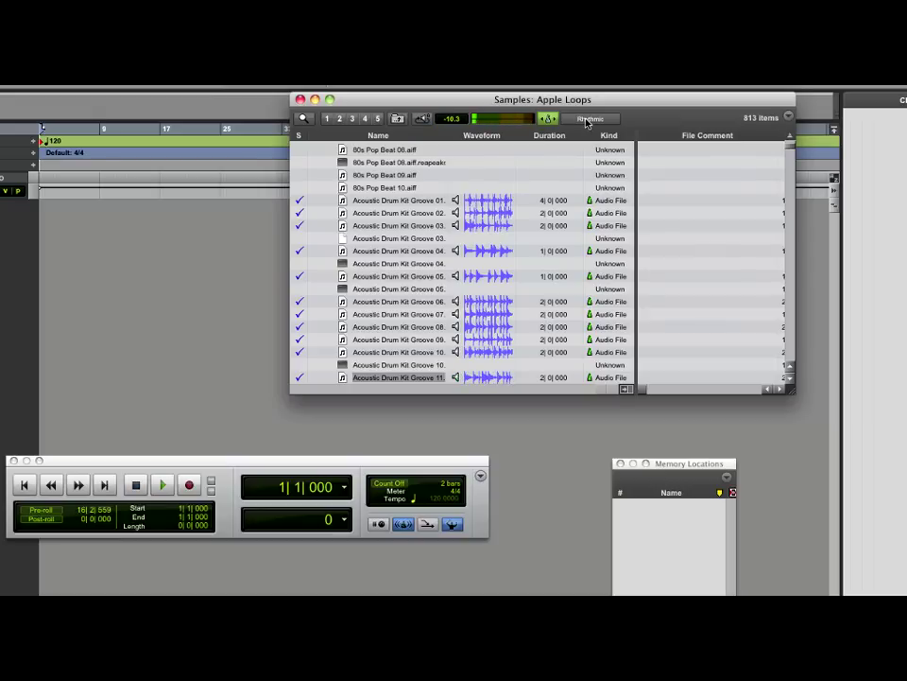
Choose Rhythmic as the browser's Elastic Audio algorithm and set the preview volume to -7.7 while the loop plays
click(601, 119)
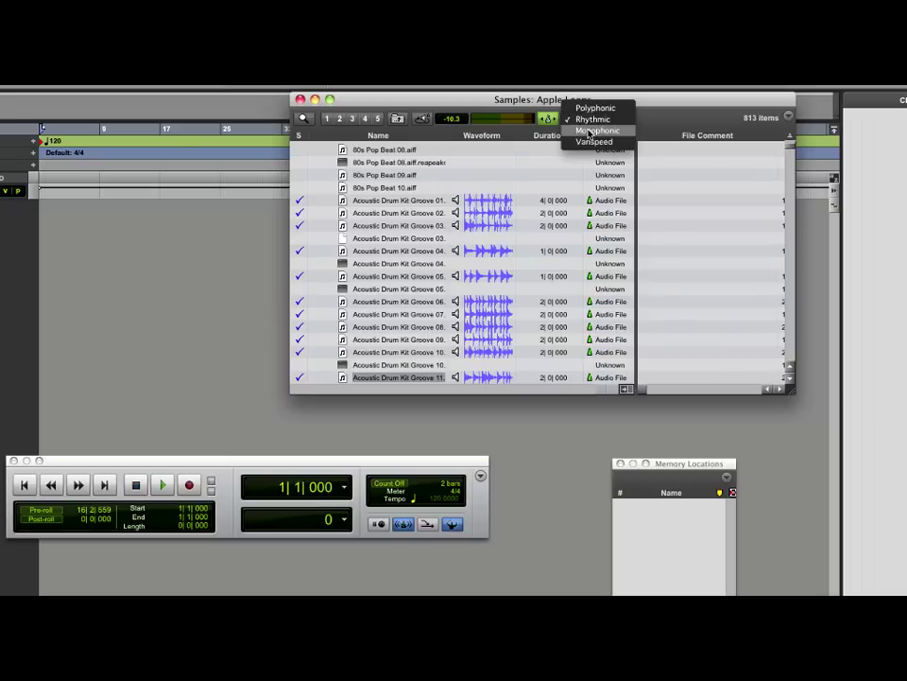
click(591, 120)
key(space)
drag(452, 120, 453, 118)
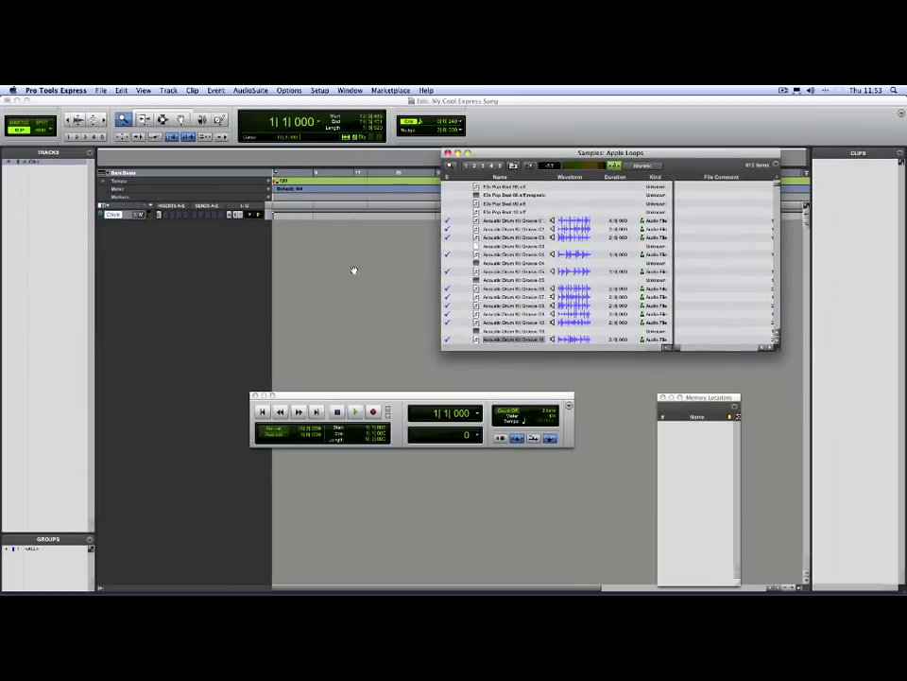
Add the Acoustic Drum Kit Groove 11 loop to the session as a new track and dismiss the Task Manager
drag(356, 270, 353, 273)
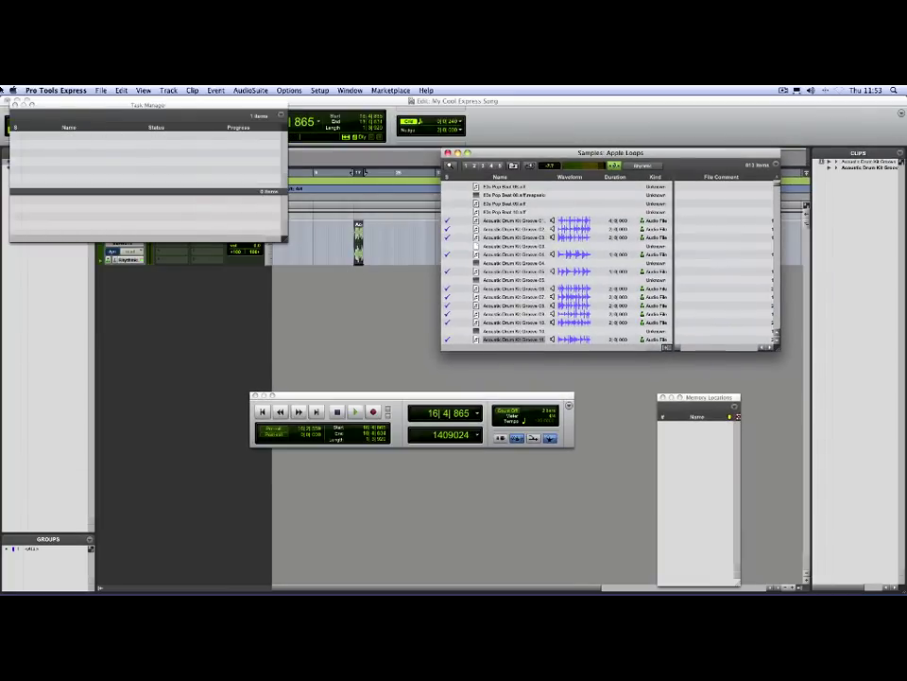
click(13, 103)
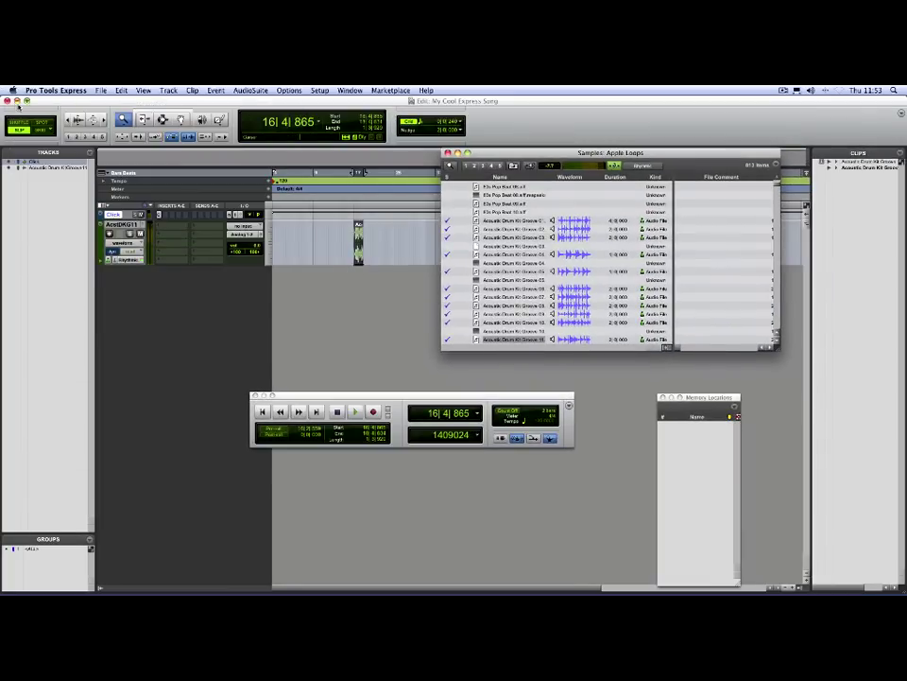
Move the drum loop clip to the start of bar 1 using the Smart Tool
click(359, 258)
click(359, 258)
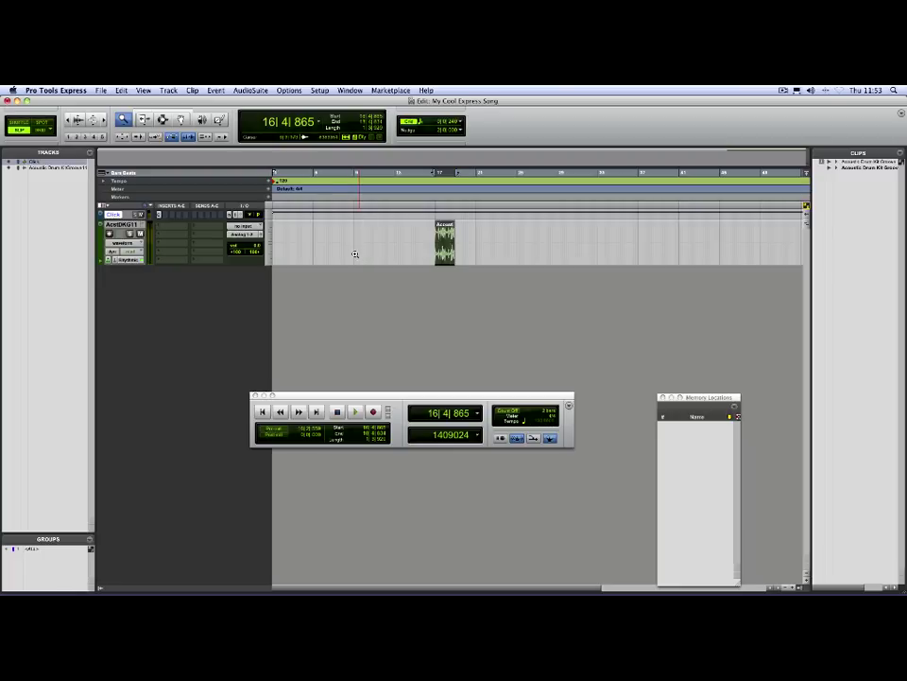
click(173, 112)
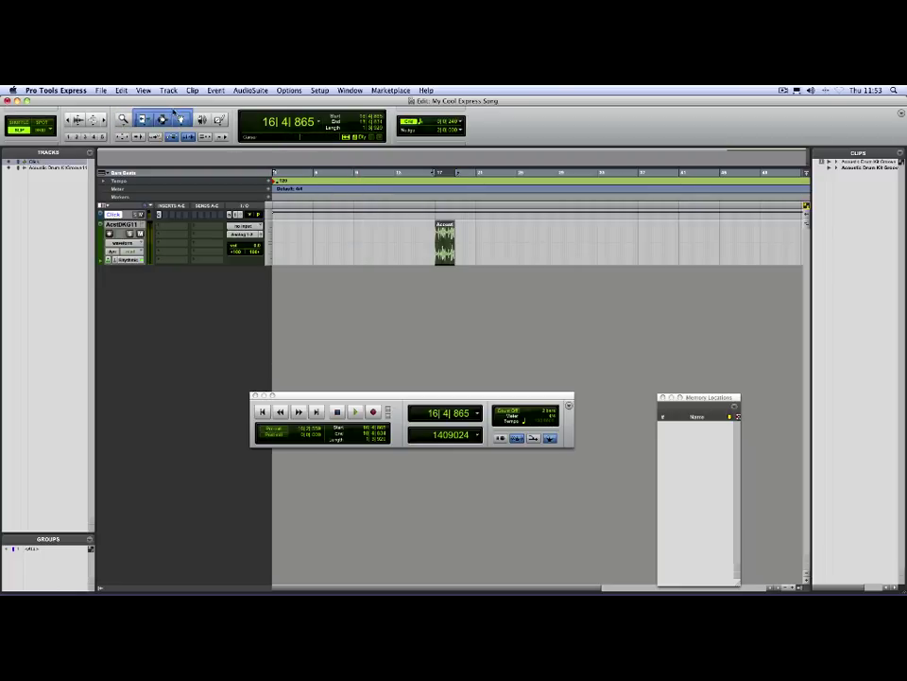
click(165, 120)
click(165, 114)
click(442, 255)
drag(443, 256, 281, 254)
Lower the drum loop track's volume while auditioning the clip from the session start
key(space)
click(249, 248)
drag(250, 247, 250, 257)
key(space)
key(space)
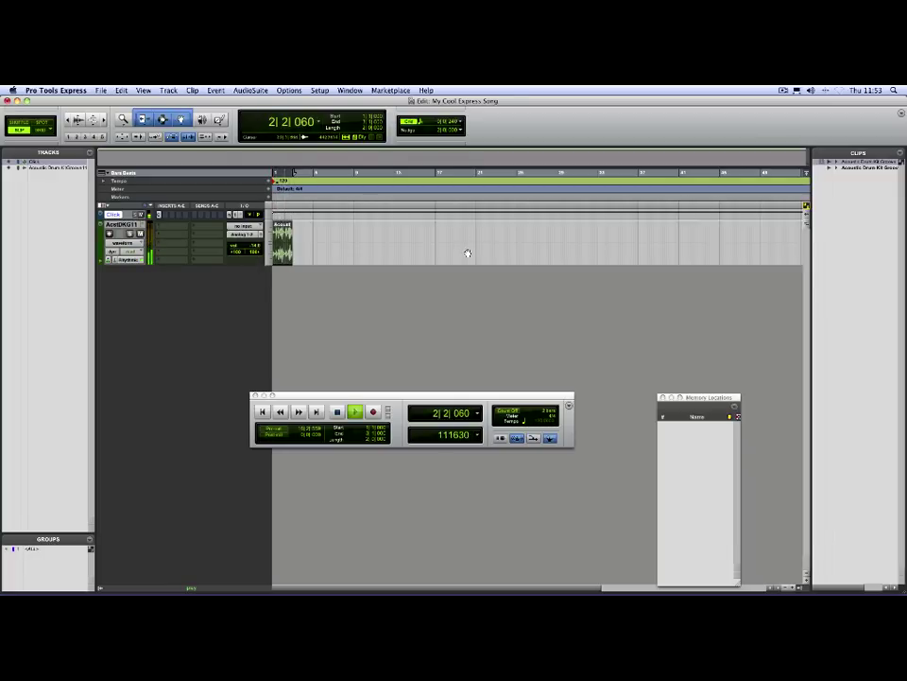
key(space)
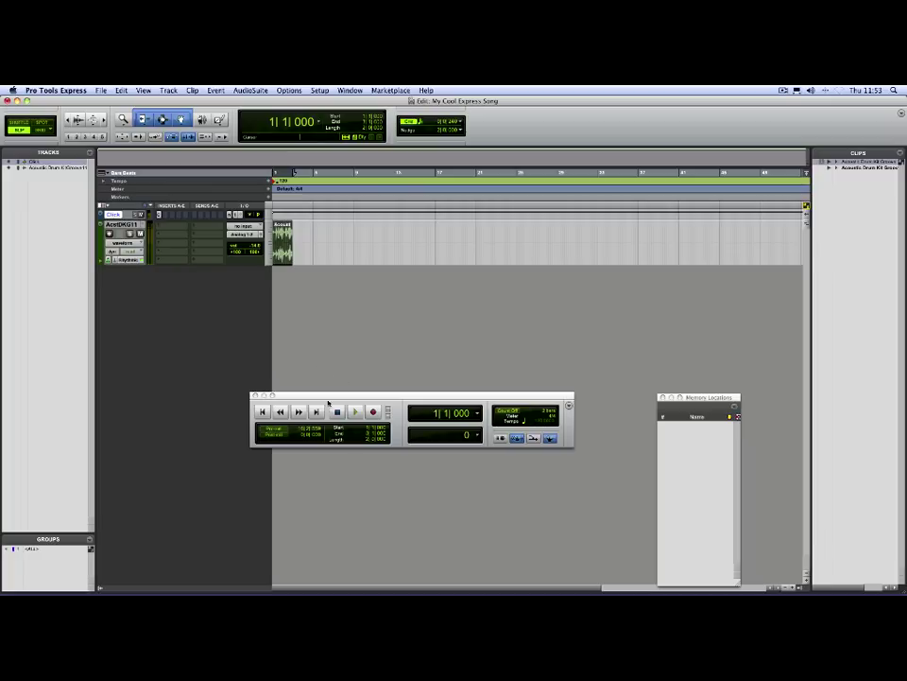
Turn on loop playback in the transport and start playing the drum loop clip
right_click(355, 416)
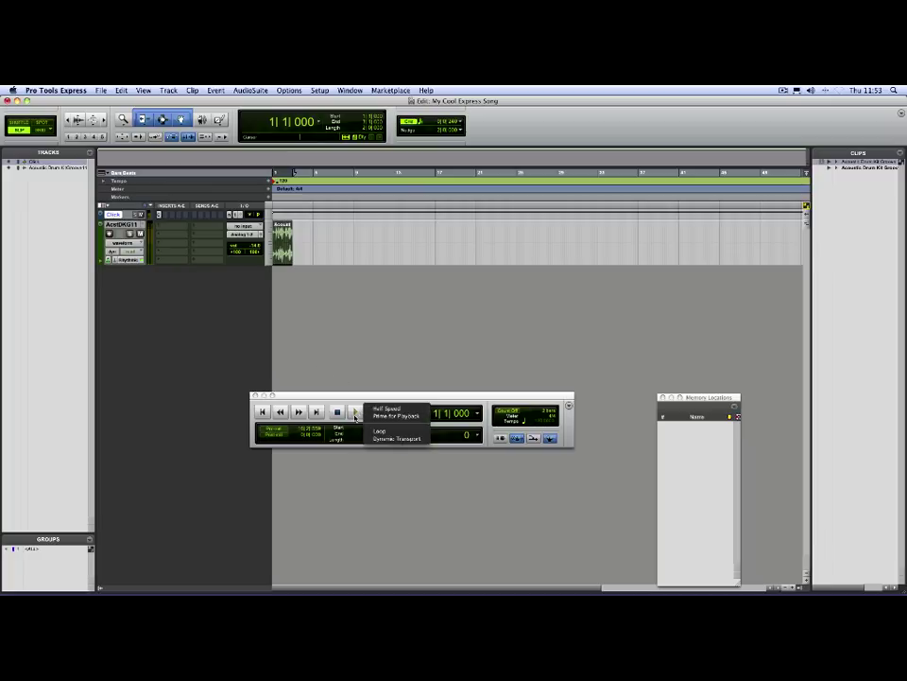
click(352, 409)
right_click(355, 413)
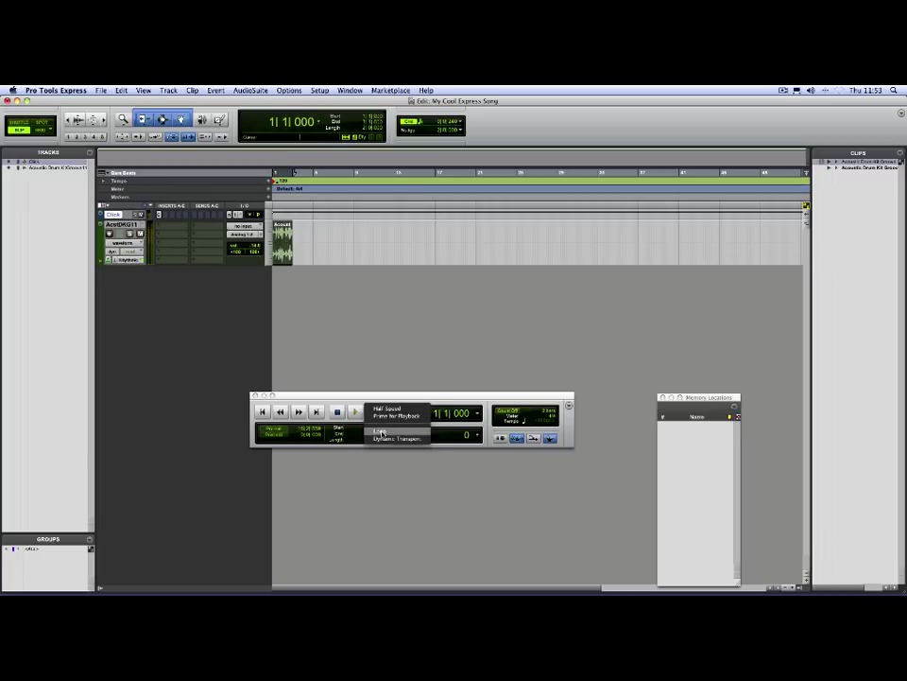
click(381, 432)
key(space)
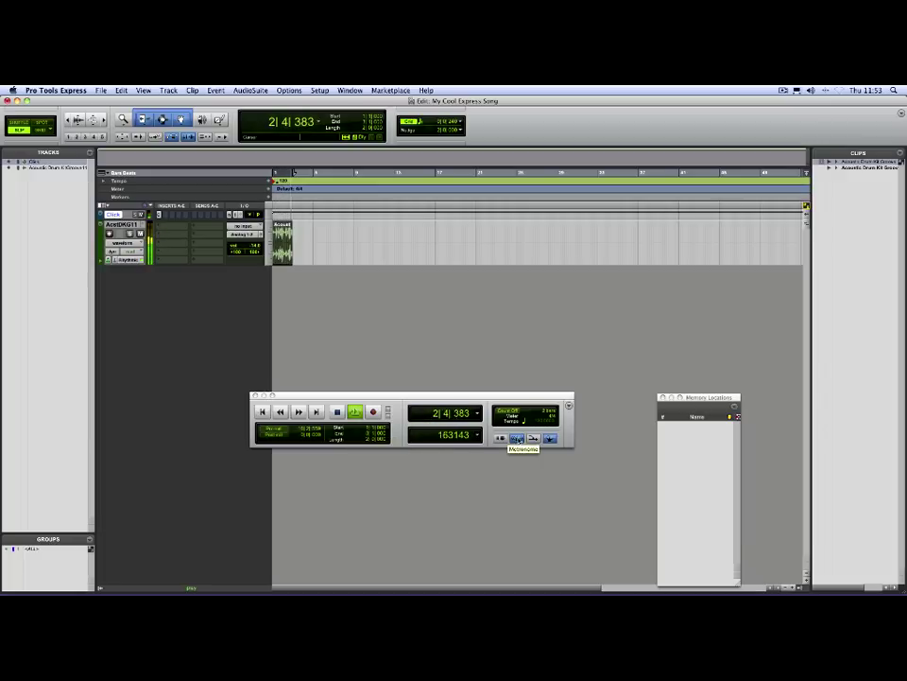
Turn off the metronome while the drum loop cycles
click(517, 440)
click(517, 438)
click(517, 437)
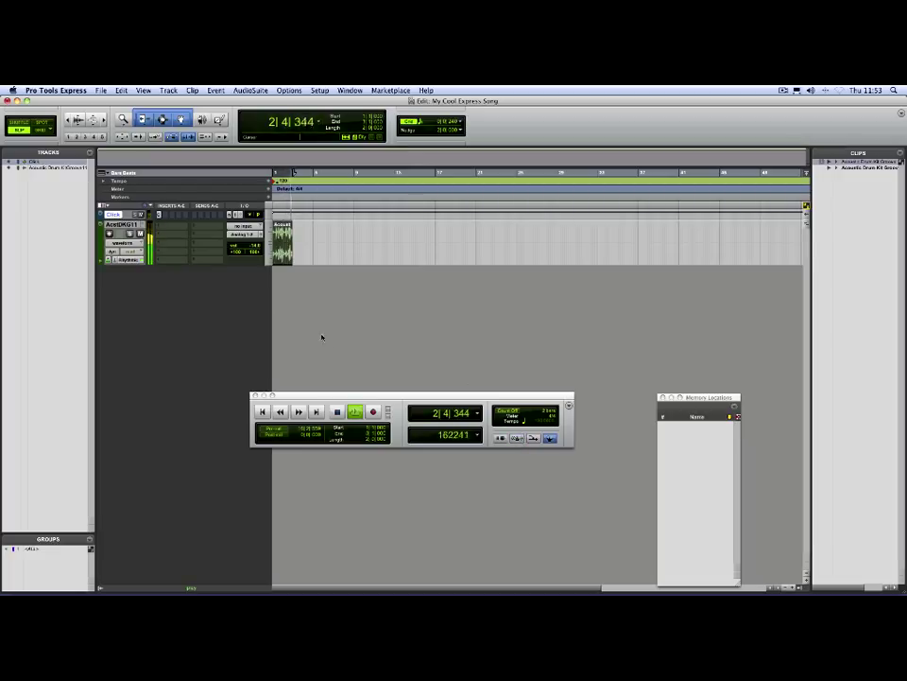
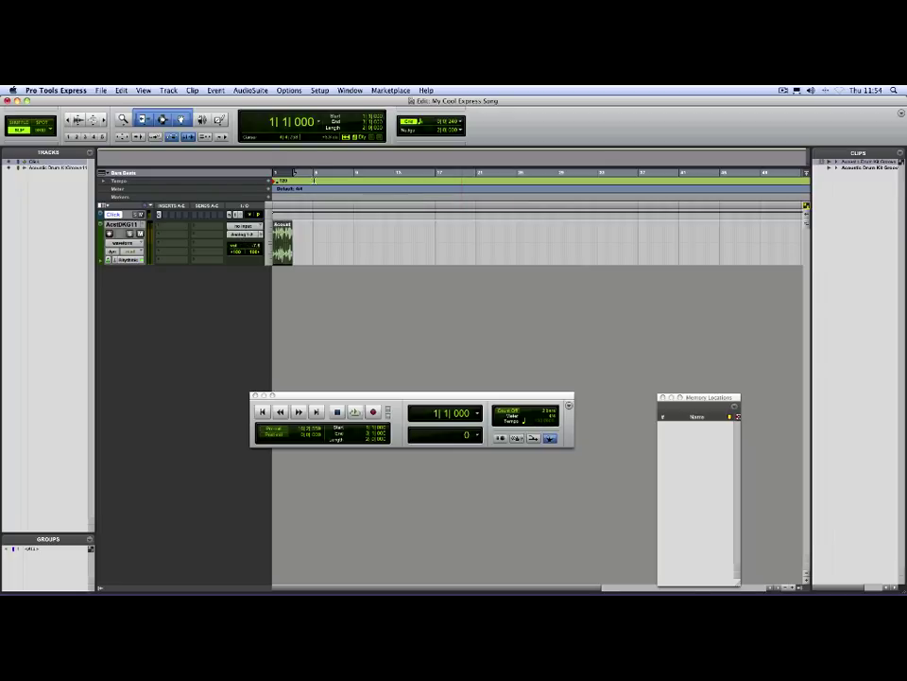
Recall the Fave Loops window configuration and expand the Percussion folder in its browser
click(349, 90)
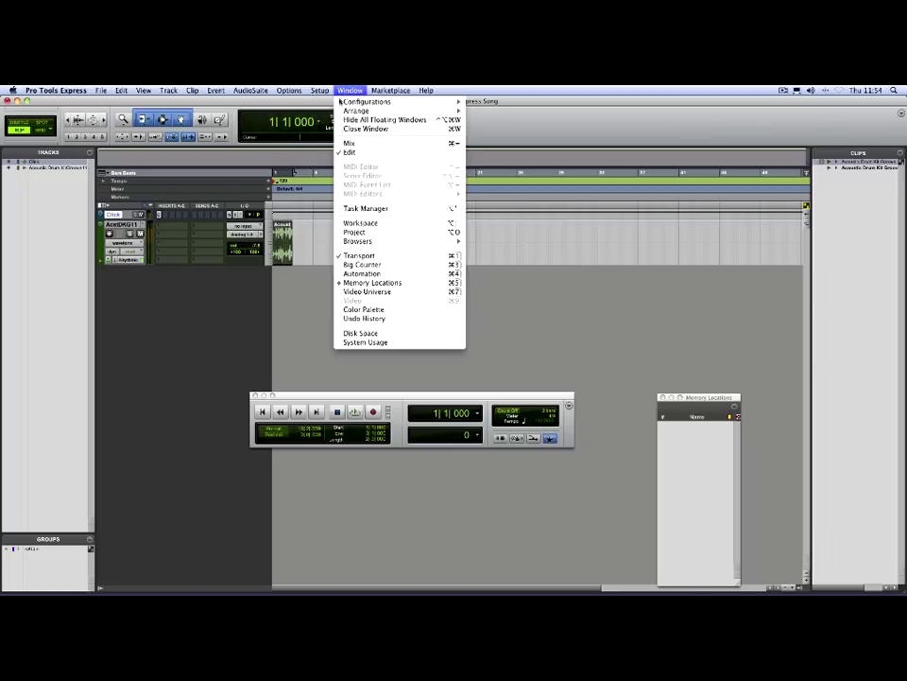
mouse_move(404, 107)
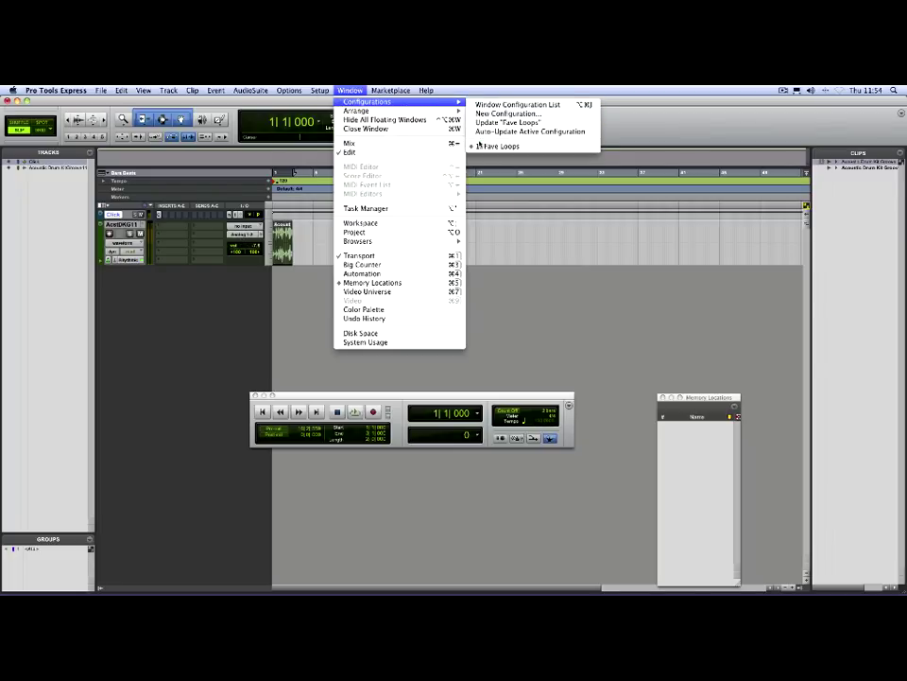
click(498, 146)
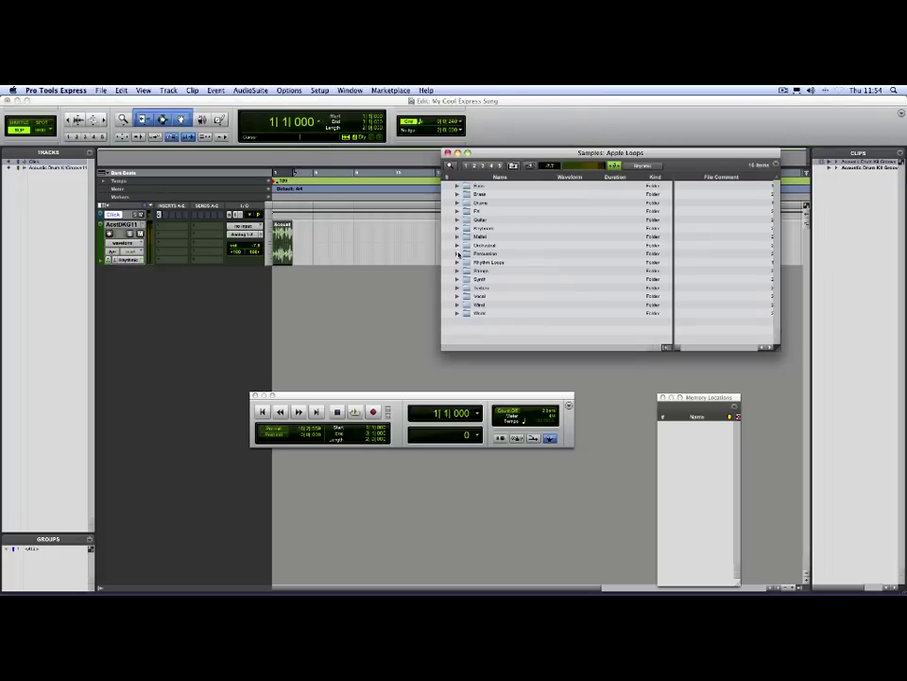
click(458, 253)
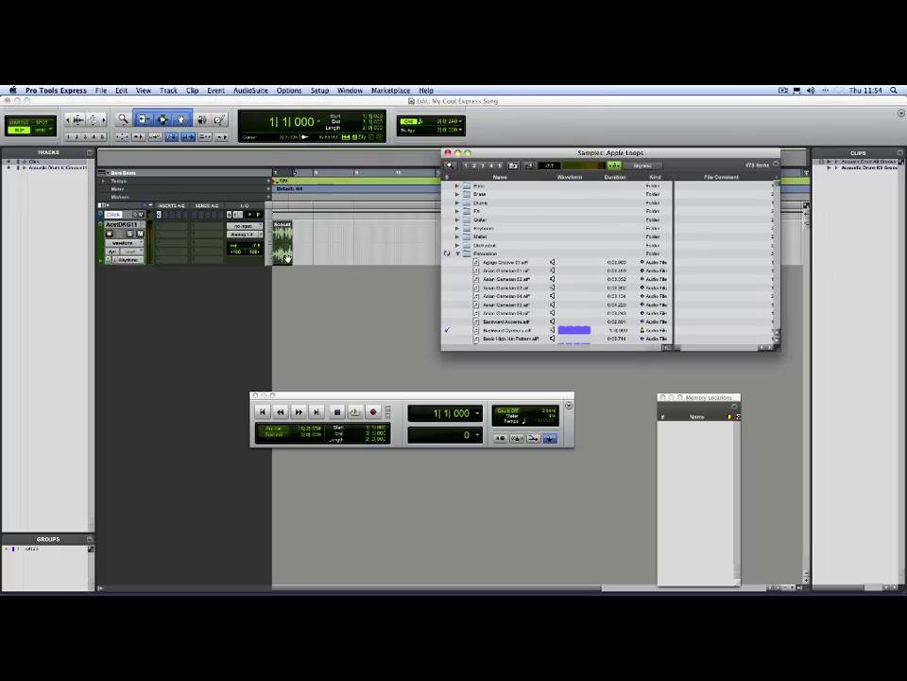
Start looped playback of the drum clip and bring back the Fave Loops browser with its Percussion folder expanded
click(284, 255)
key(space)
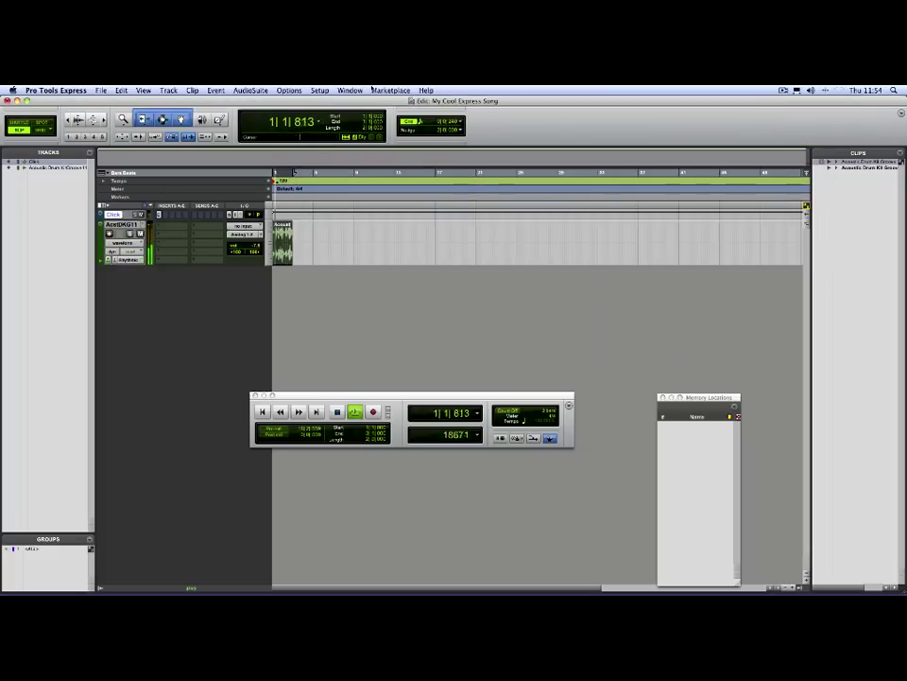
click(350, 90)
mouse_move(361, 102)
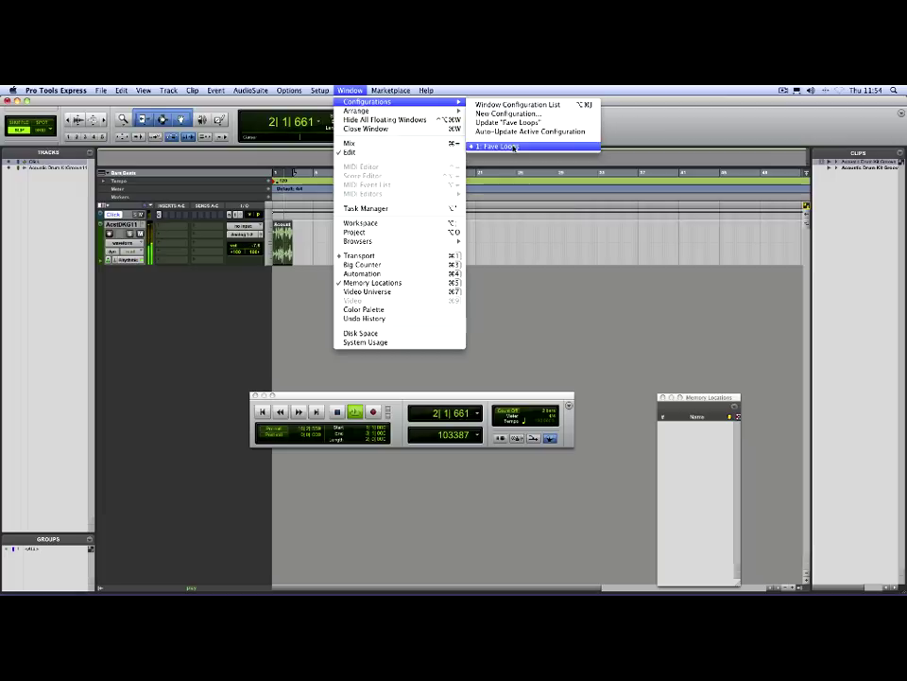
click(498, 147)
click(458, 253)
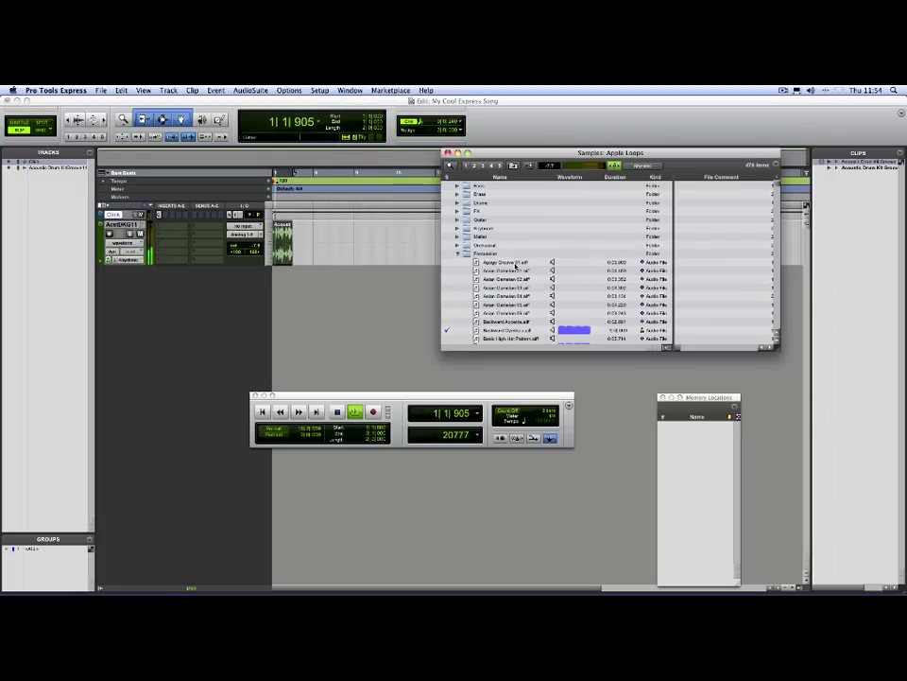
Audition Conga Loop 09, Conga Percussion 09 and Conga Percussion 04 against the playing drum loop
scroll(518, 278, down, 10)
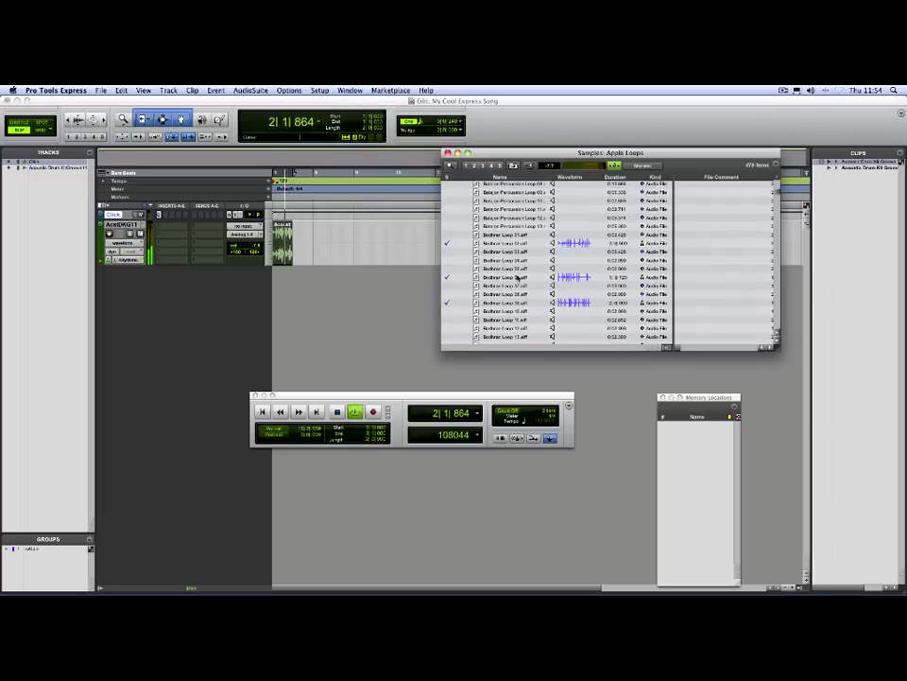
scroll(518, 277, down, 10)
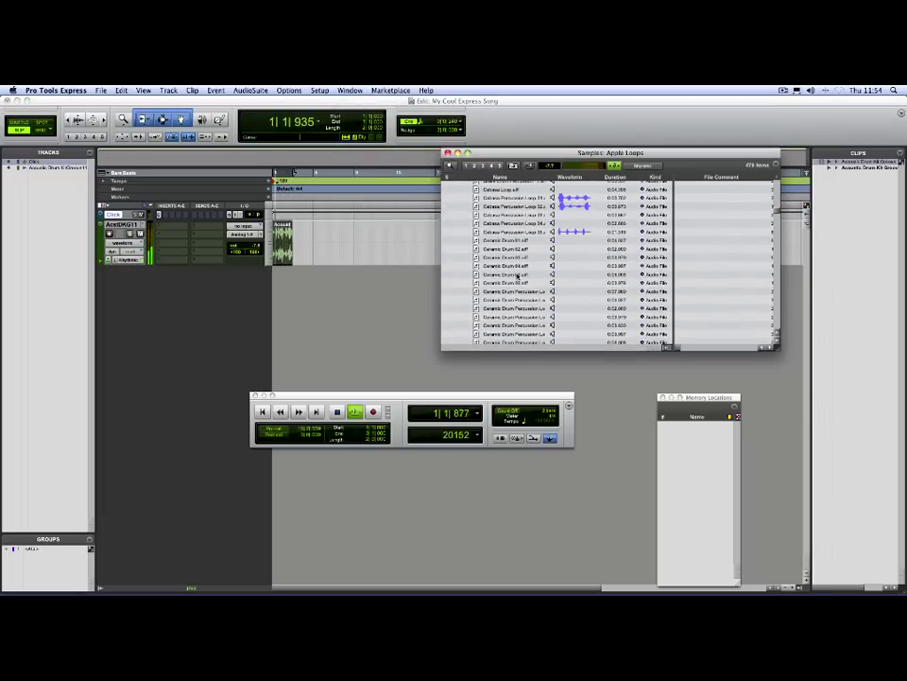
click(510, 273)
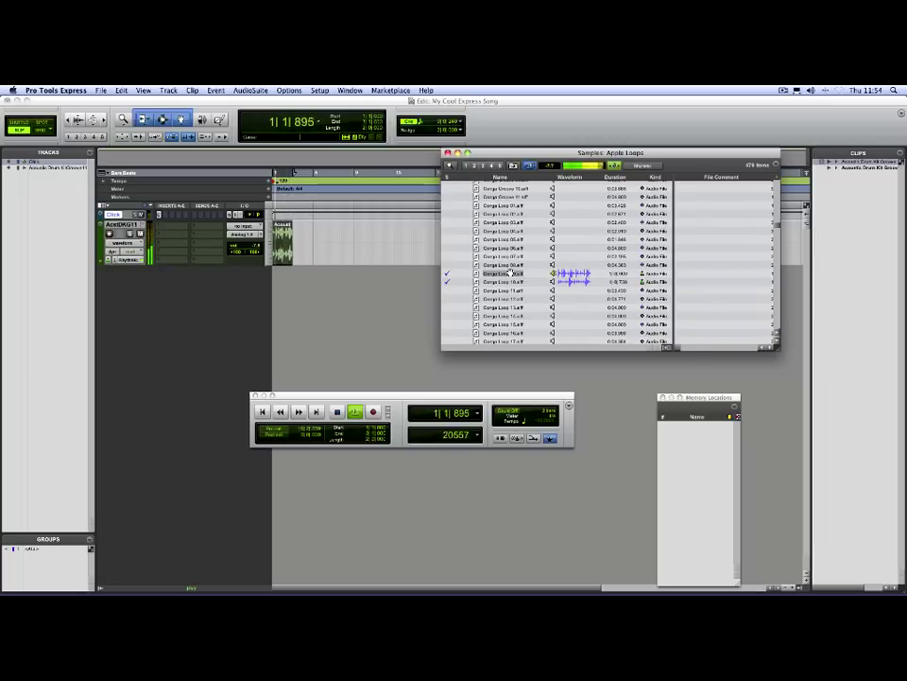
scroll(510, 272, down, 6)
click(510, 267)
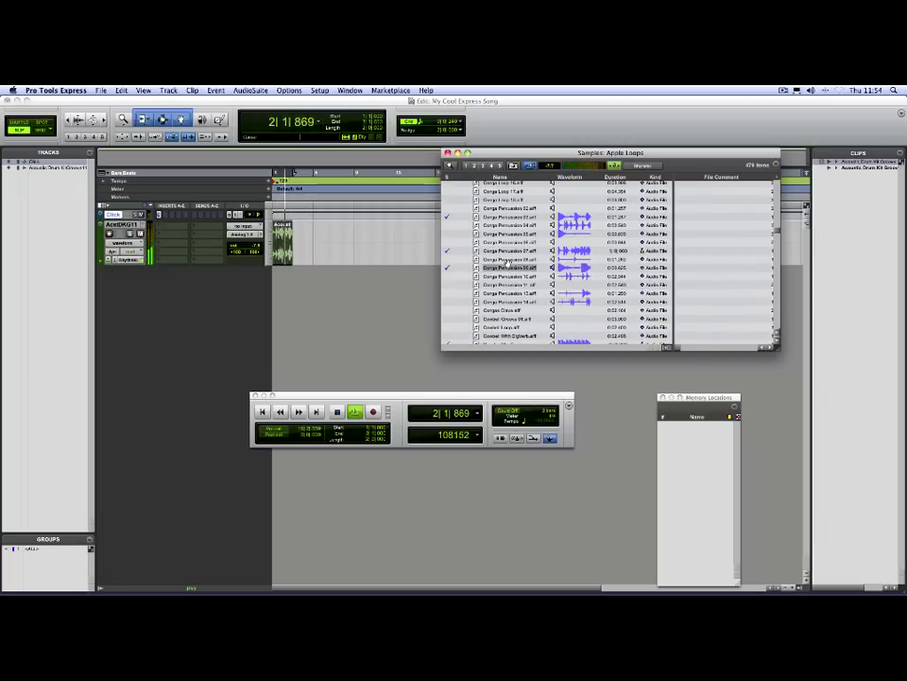
click(507, 226)
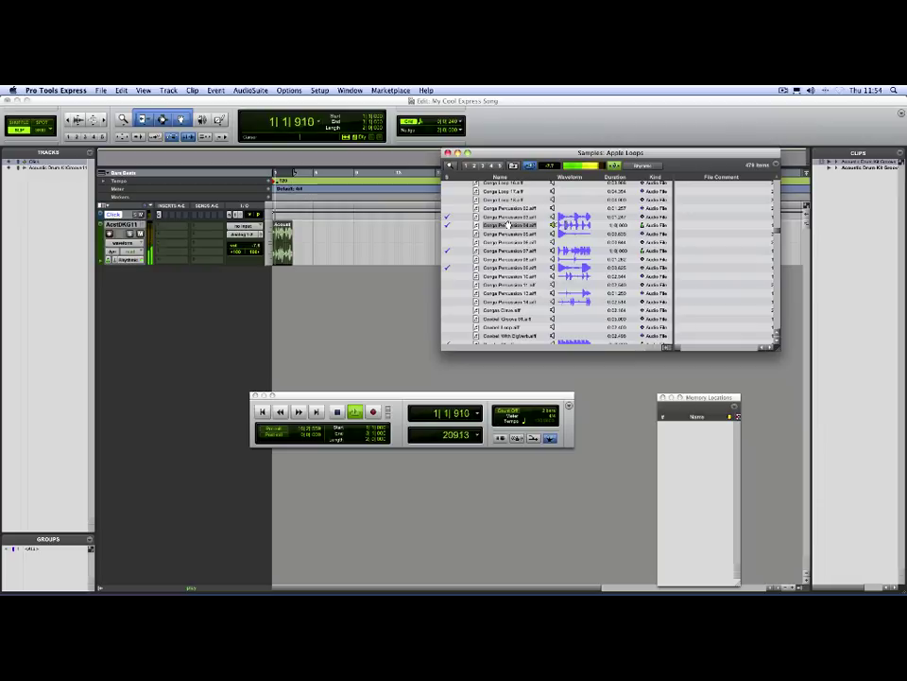
Audition another percussion loop just above the Exotic Beat files and set the browser's preview volume to -15.0
scroll(515, 272, down, 10)
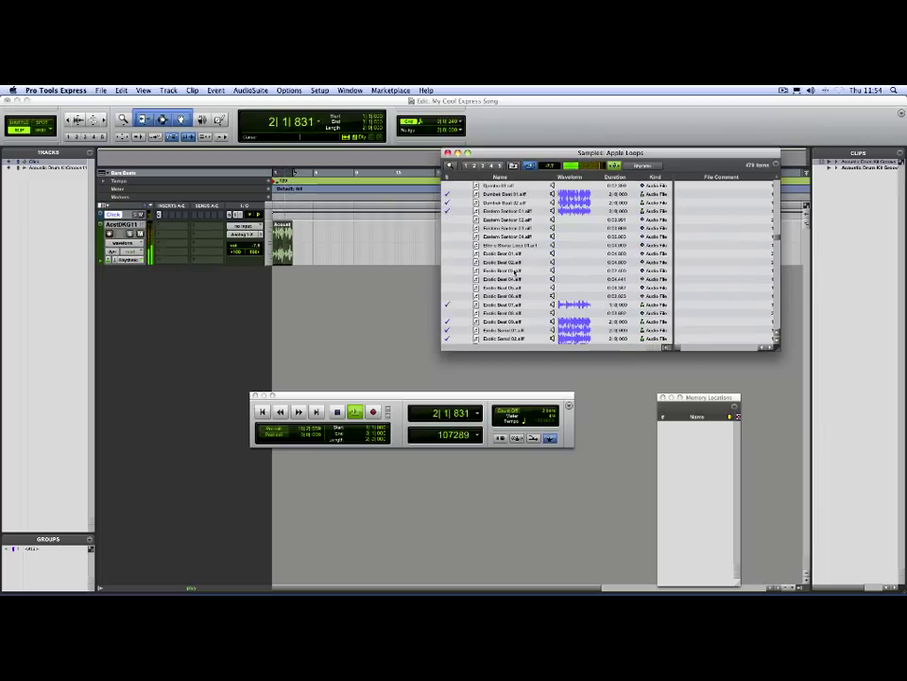
click(516, 247)
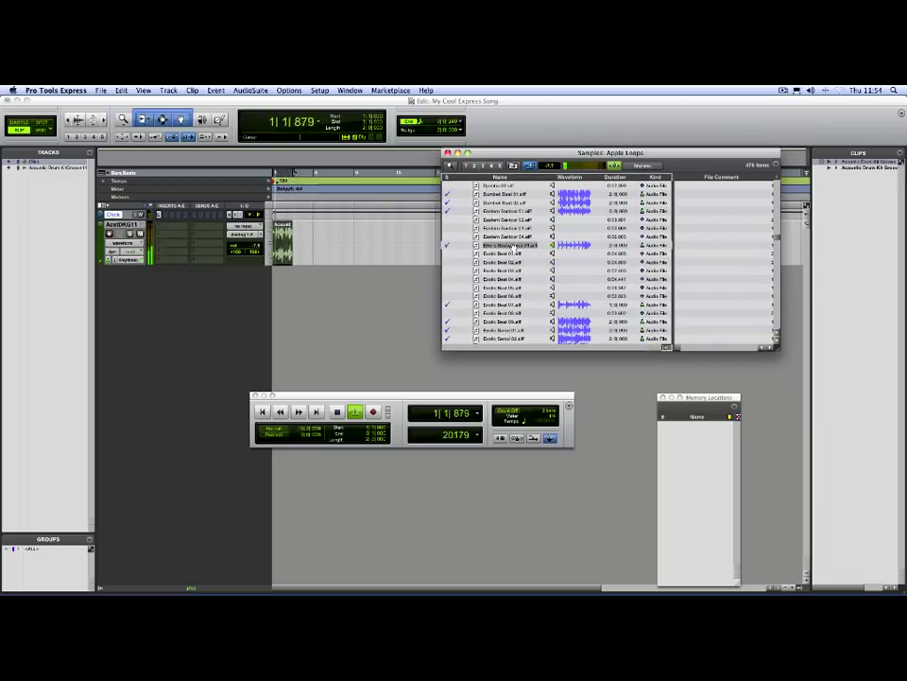
scroll(515, 263, down, 5)
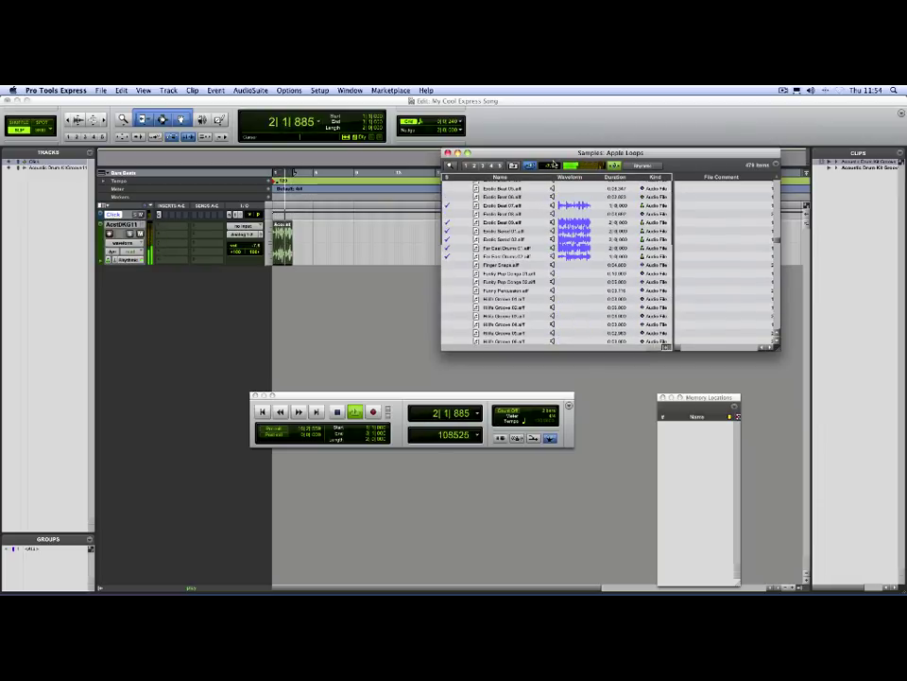
click(548, 166)
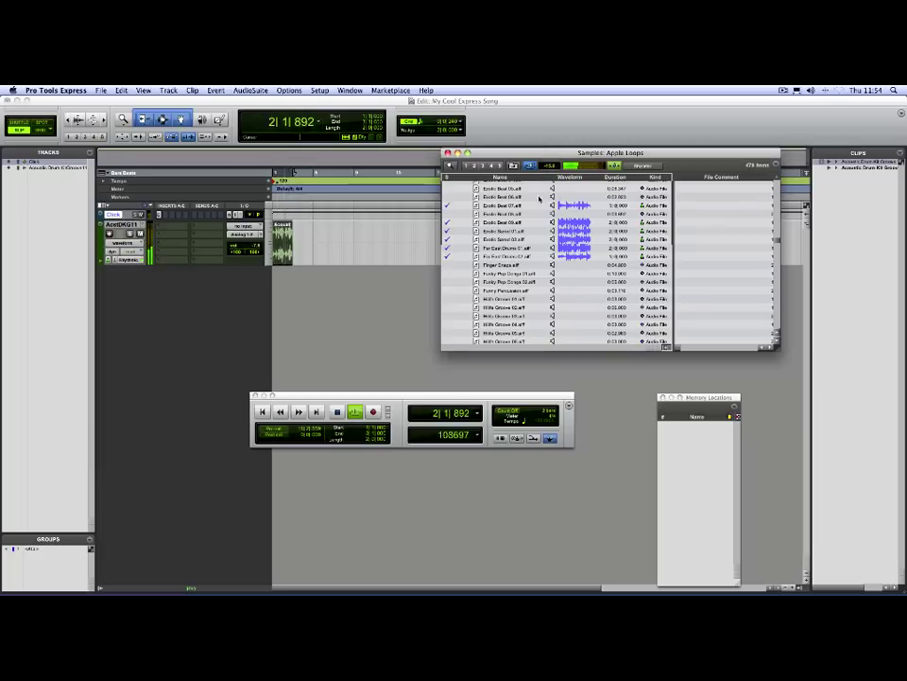
scroll(519, 242, down, 8)
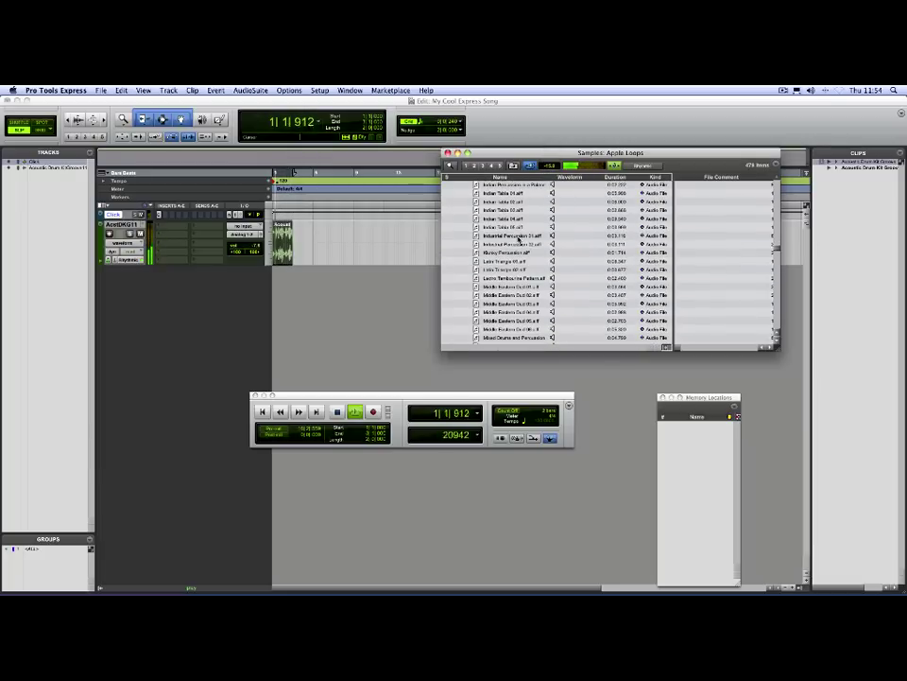
Search the Apple Loops browser for "shaker" and preview loops at the start of the results
click(457, 166)
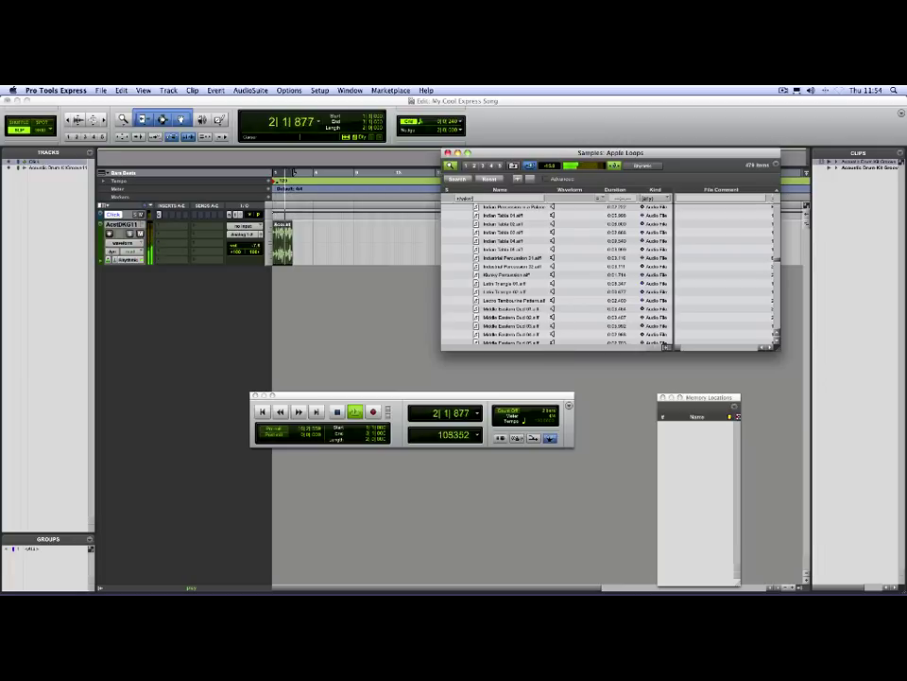
key(Return)
click(475, 208)
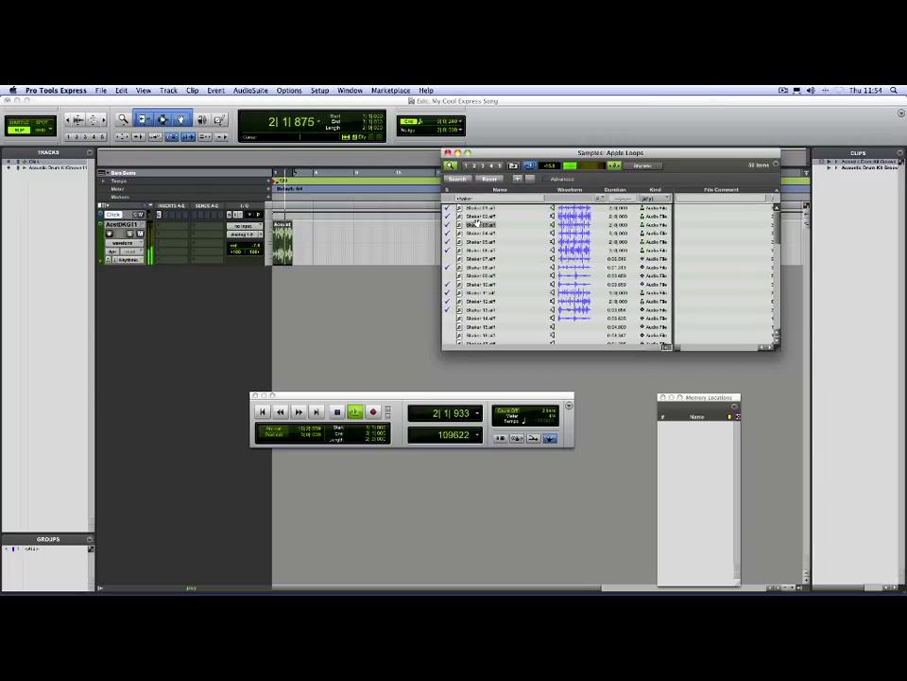
Compare Shaker Loop 15 and Shaker 06, 02, 03, 01 and 05 by auditioning them against the drum loop
scroll(480, 246, down, 5)
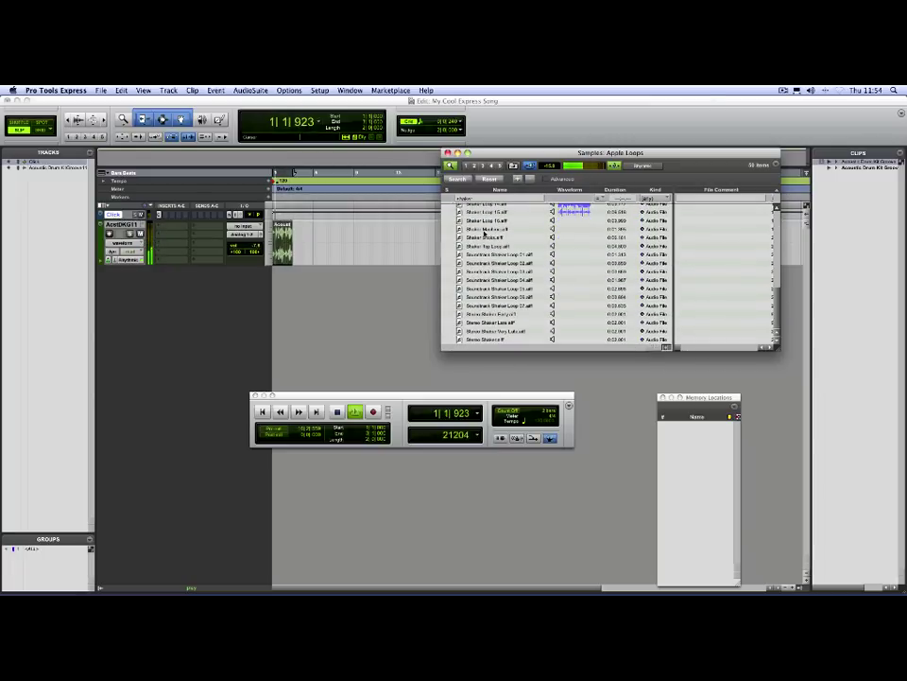
click(478, 213)
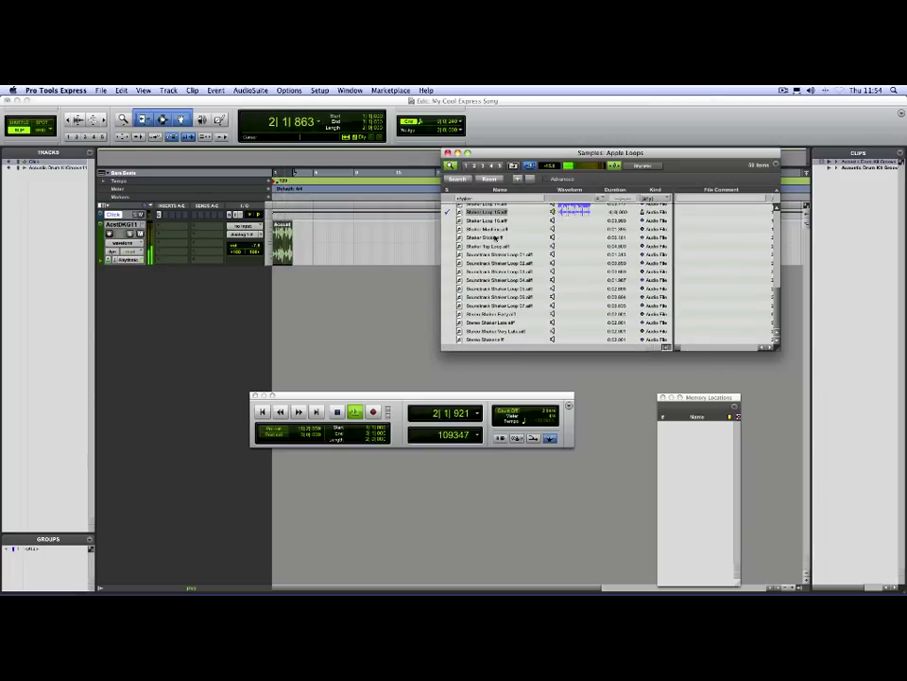
scroll(496, 236, up, 5)
click(485, 248)
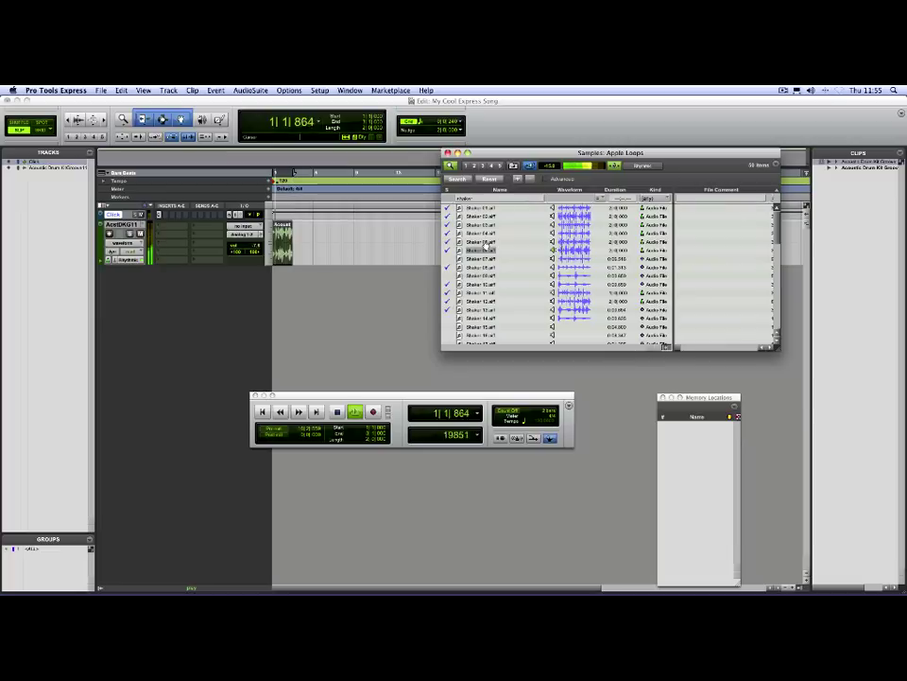
click(479, 216)
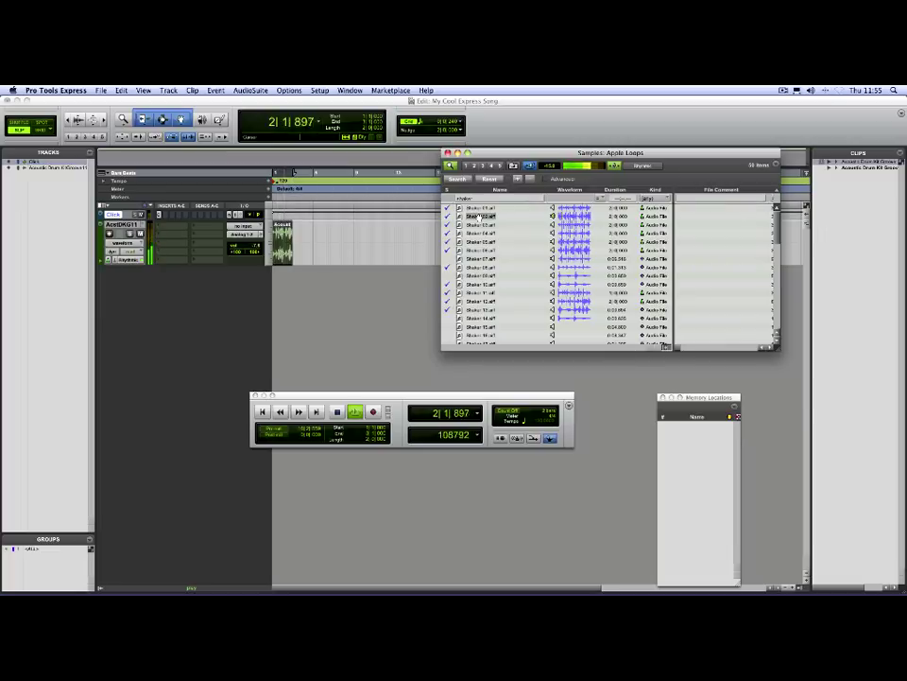
click(480, 225)
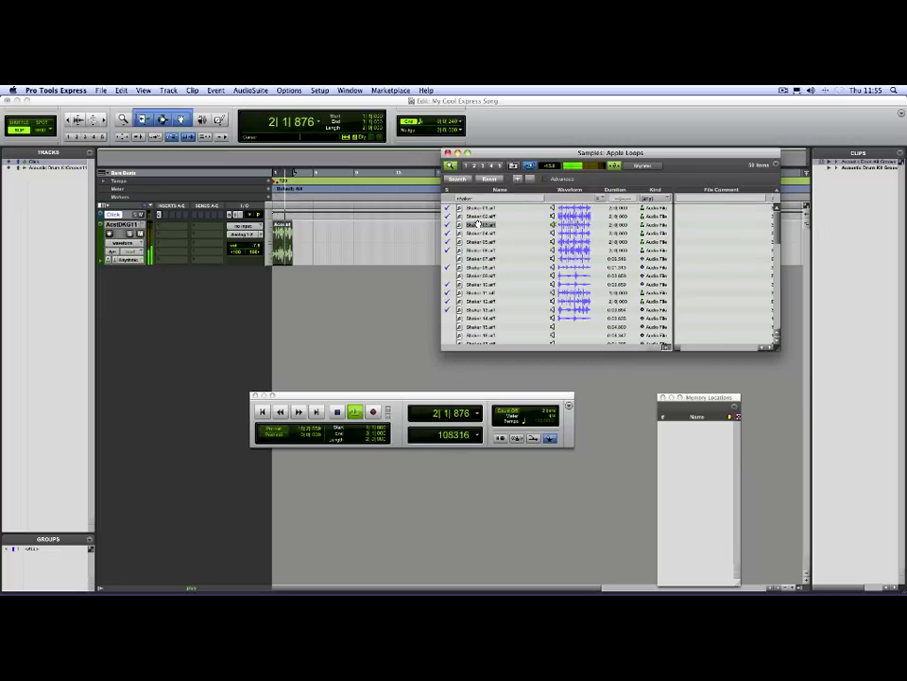
click(479, 217)
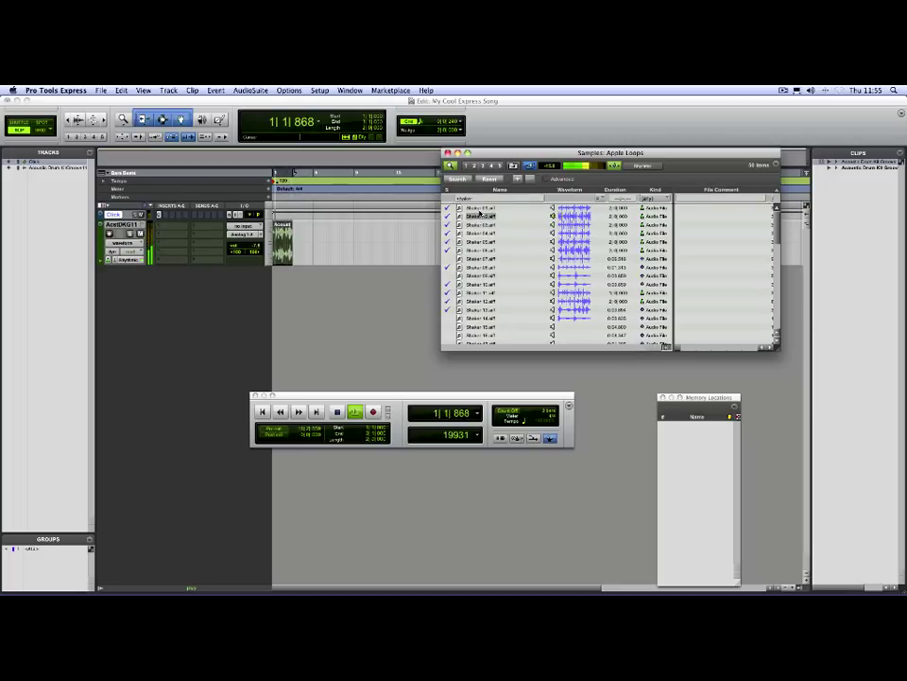
click(479, 241)
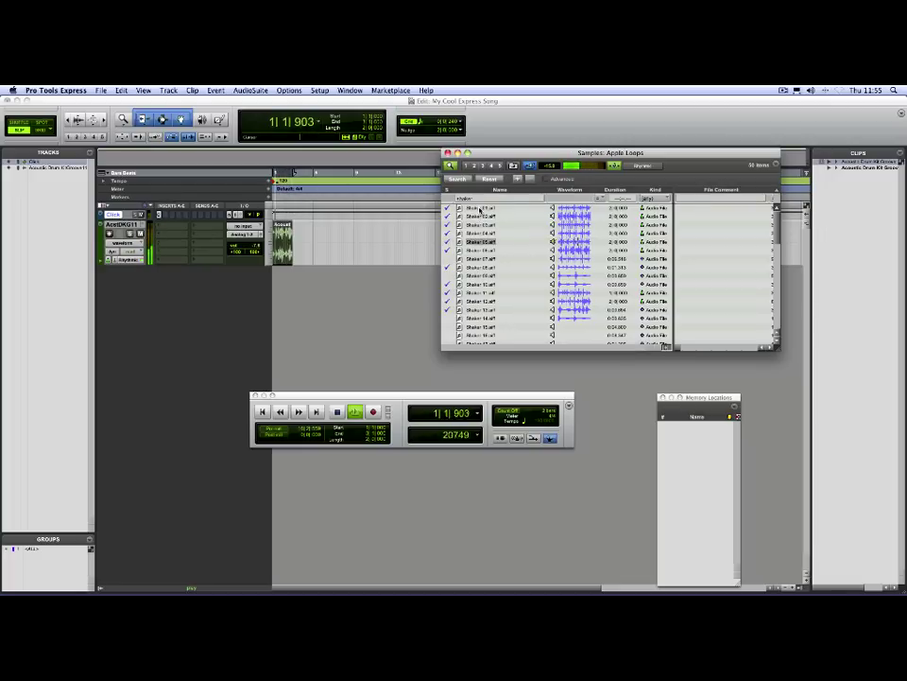
click(479, 208)
click(480, 241)
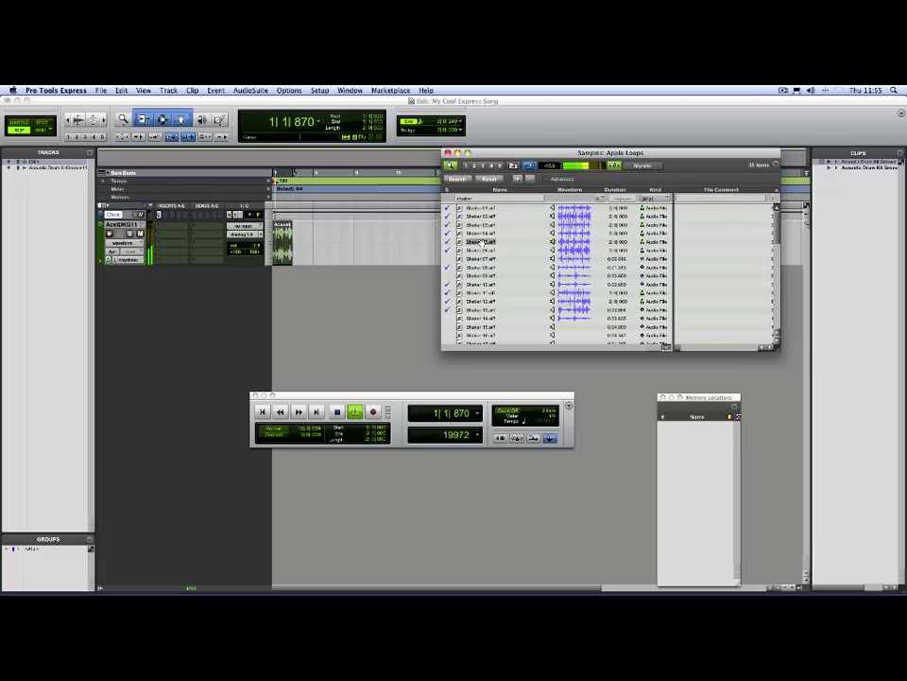
Add the Shaker 05 loop to the session as a new track and move its clip to the start of bar 1
drag(480, 243, 304, 296)
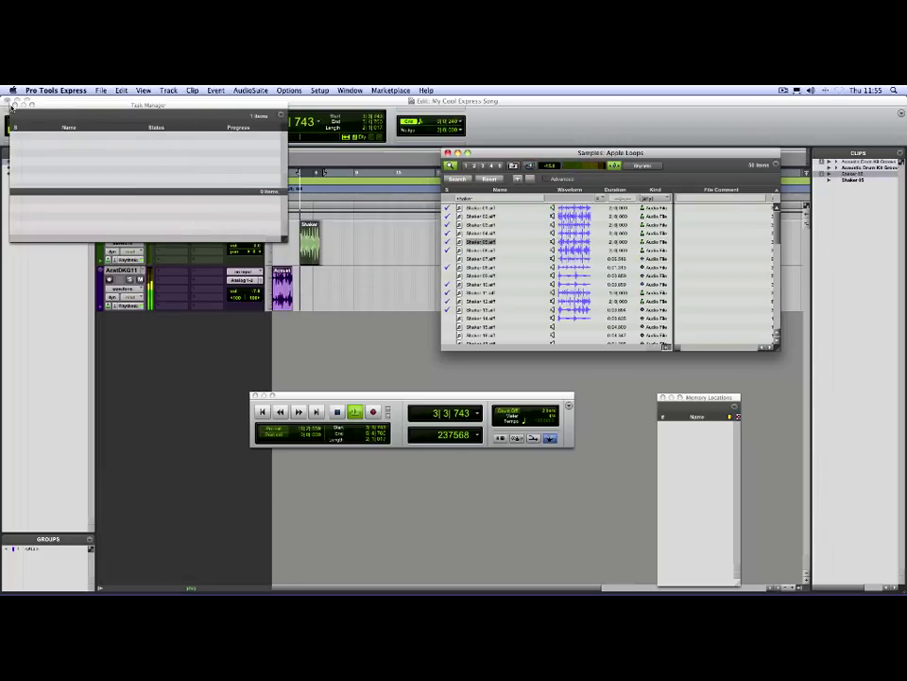
drag(305, 252, 263, 256)
Restart looped playback of both clips, lower the Shaker 05 track's volume to balance it, and stop playback
key(space)
key(space)
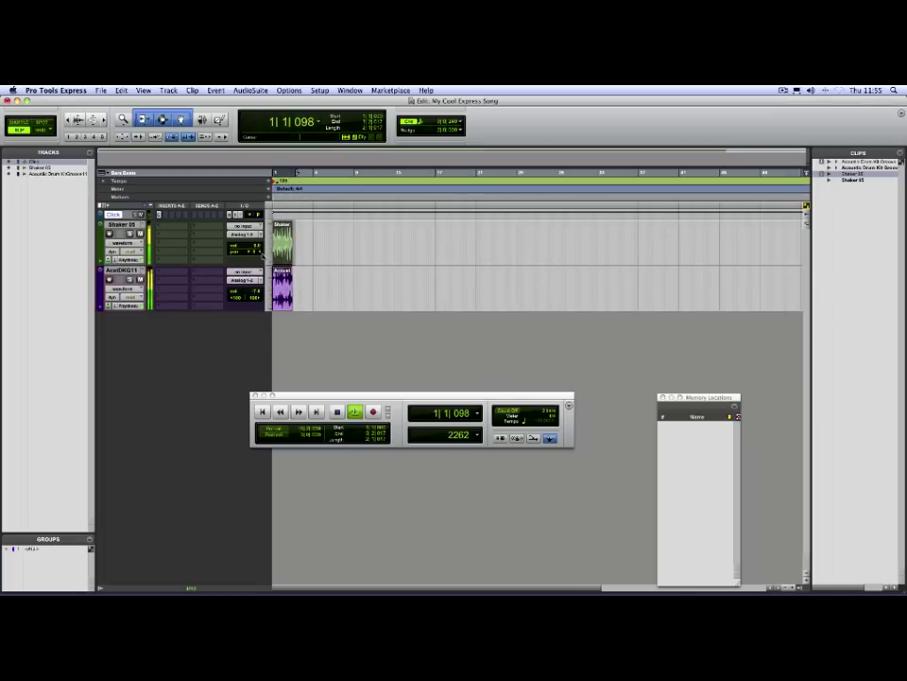
drag(252, 245, 251, 260)
key(space)
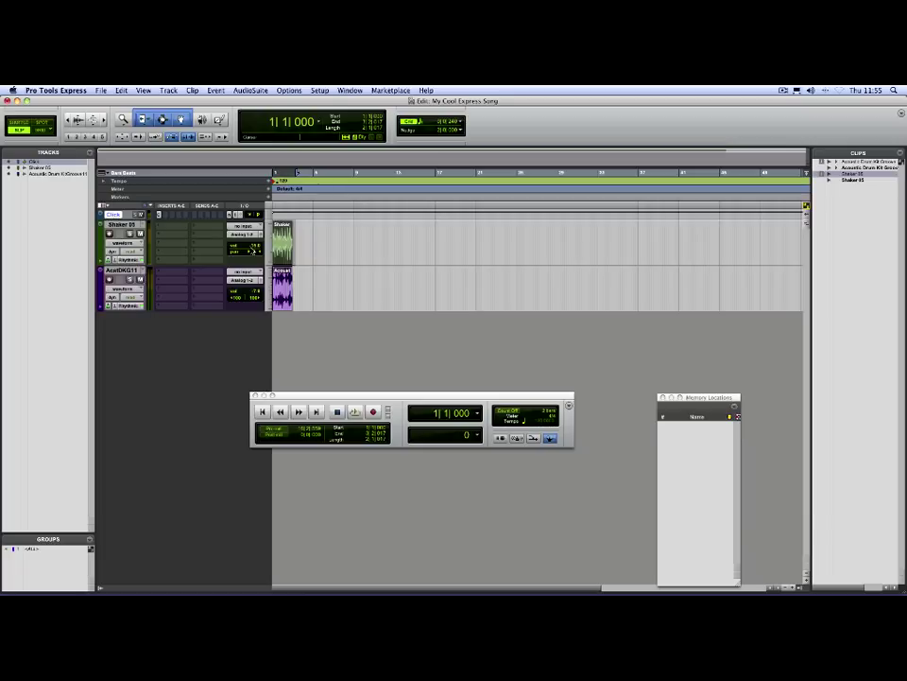
Examine the Shaker 05 and Acoustic Drum Kit Groove 11 clips' waveforms up close and across their full length
key(super+])
key(super+])
key(super+])
key(super+])
key(super+])
key(super+])
key(super+])
key(super+])
key(super+])
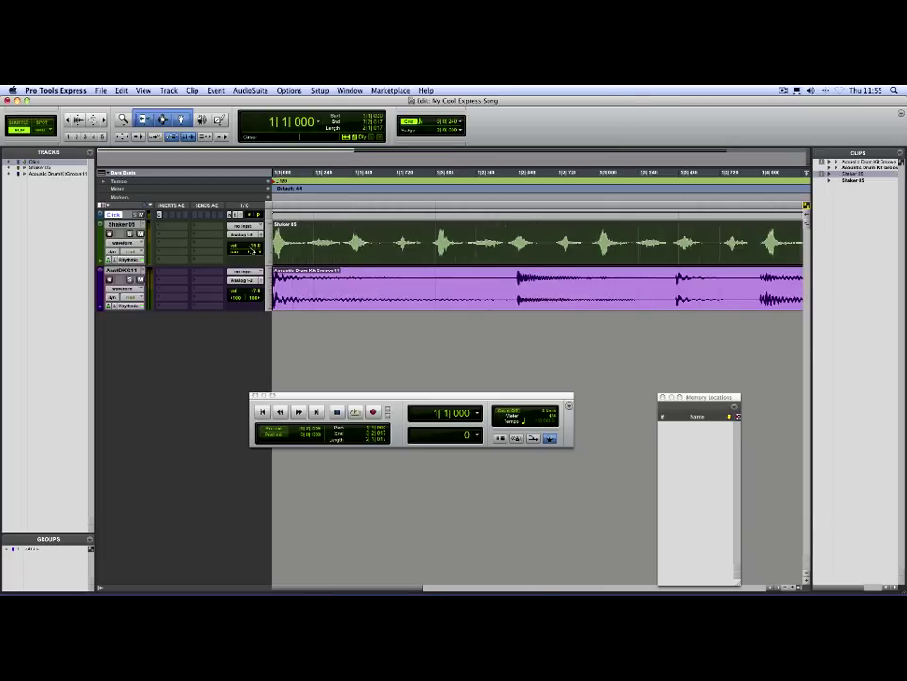
key(super+bracketleft)
key(super+bracketleft)
key(super+bracketleft)
key(super+bracketleft)
key(super+bracketleft)
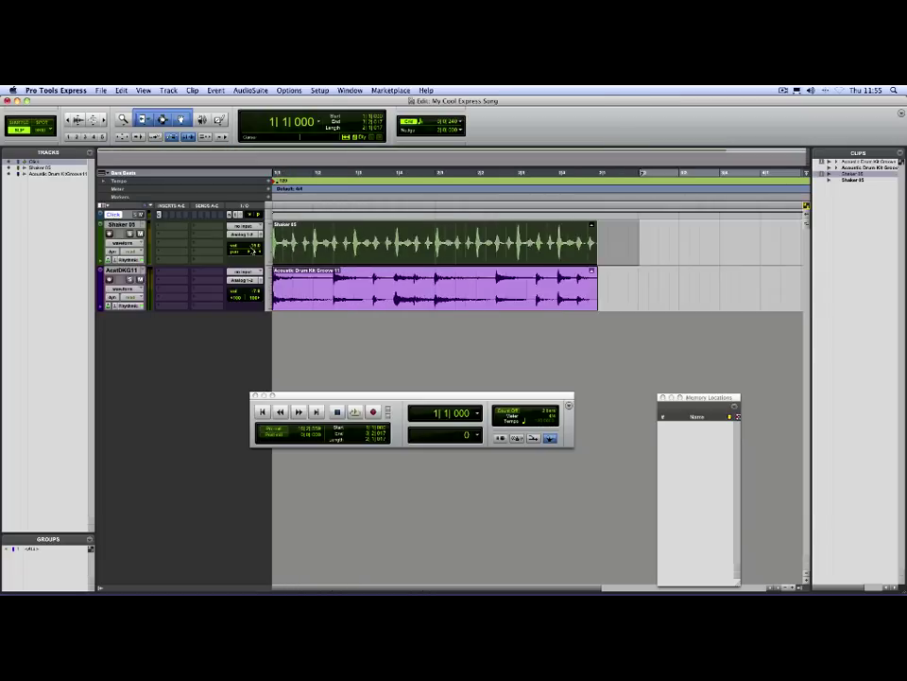
key(super+bracketright)
Select the whole Acoustic Drum Kit Groove 11 clip and audition it in looped playback with the shaker
click(604, 292)
click(550, 298)
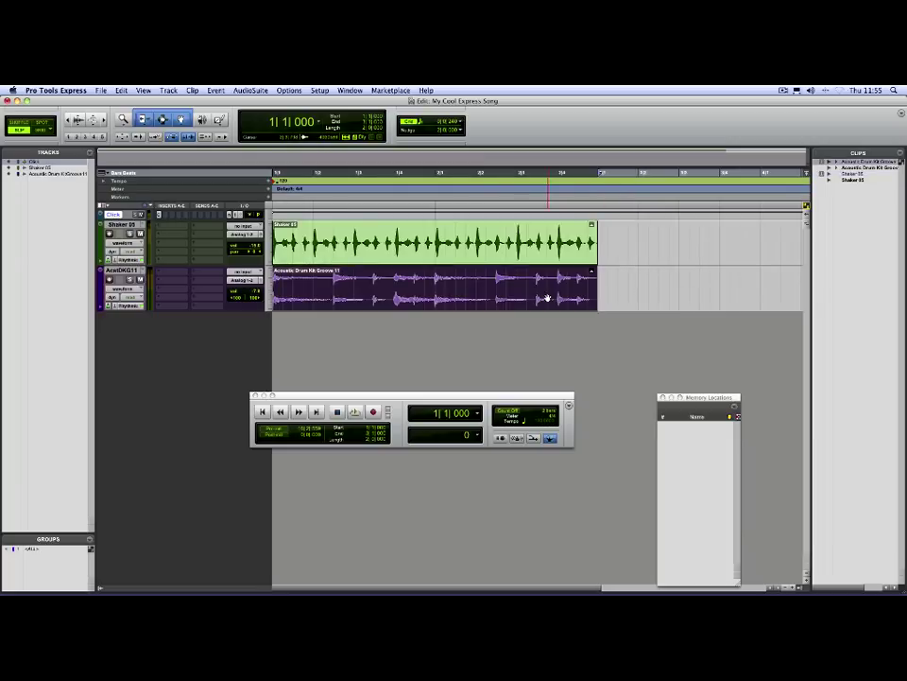
key(space)
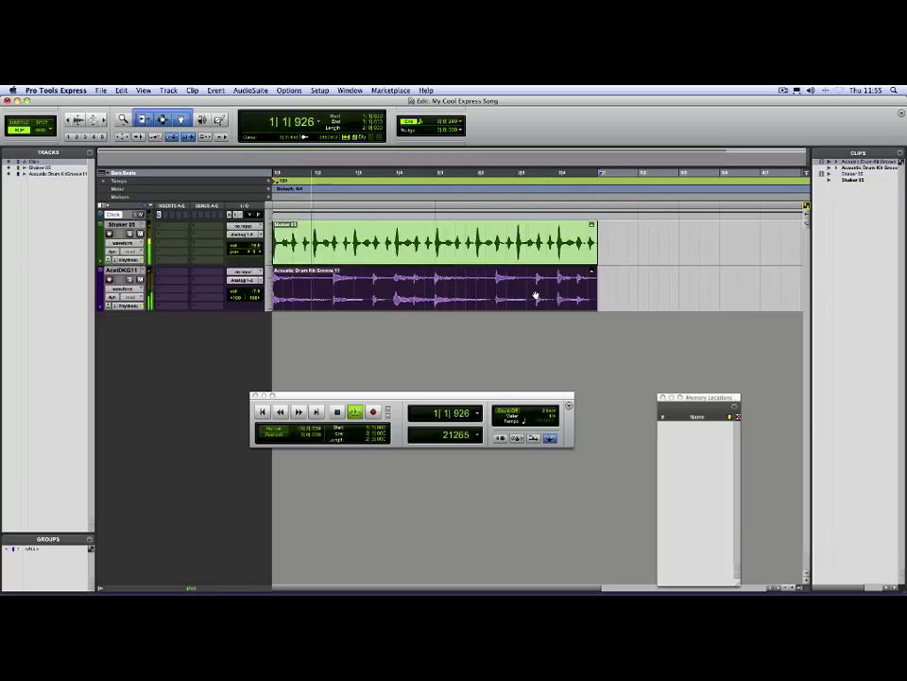
key(space)
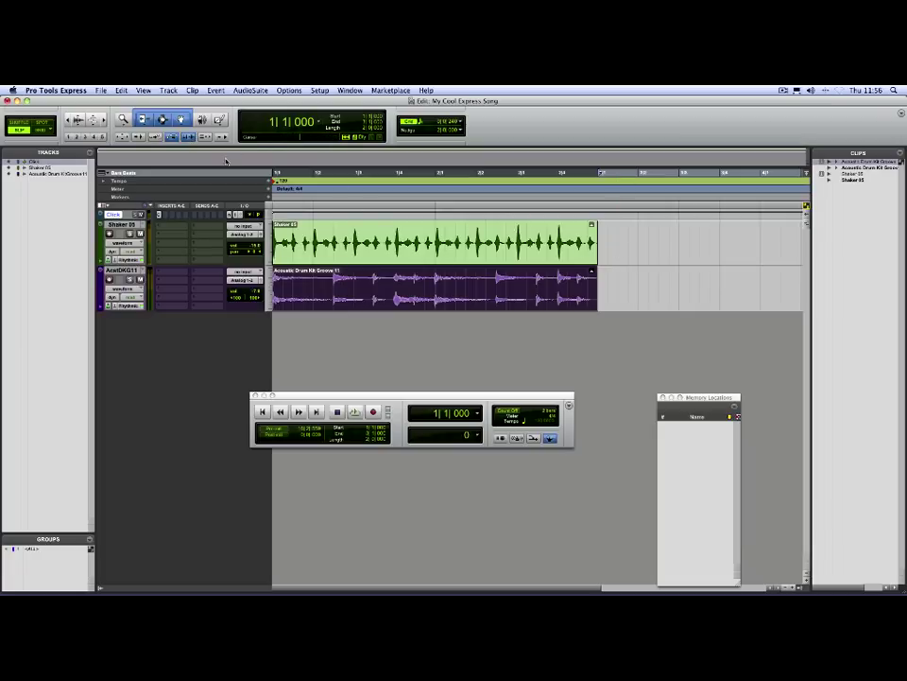
Unlink the timeline and edit selections and try different edit selections on the drum and shaker tracks
key(super+a)
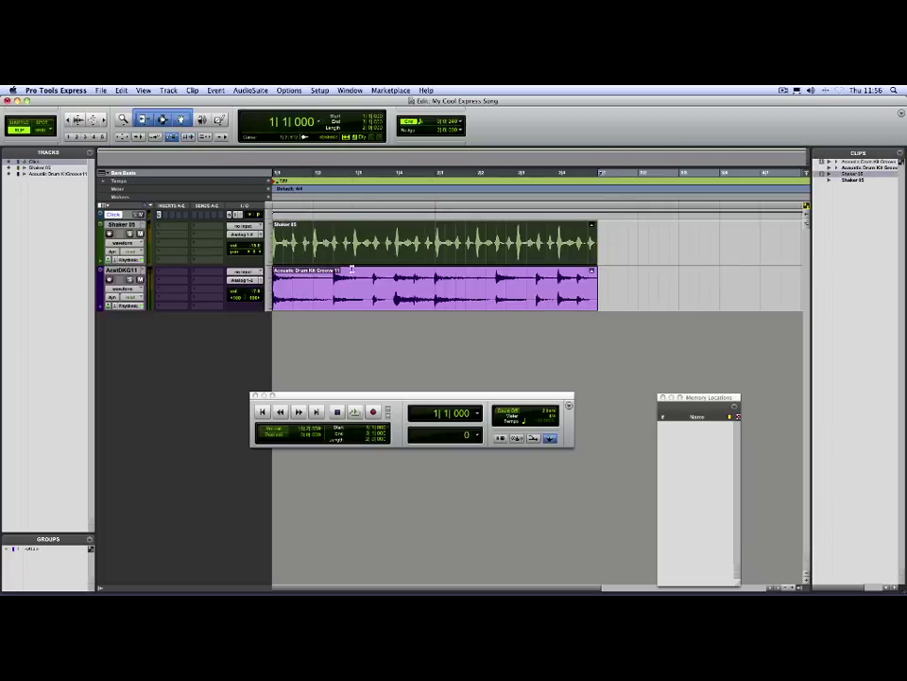
click(360, 301)
click(644, 281)
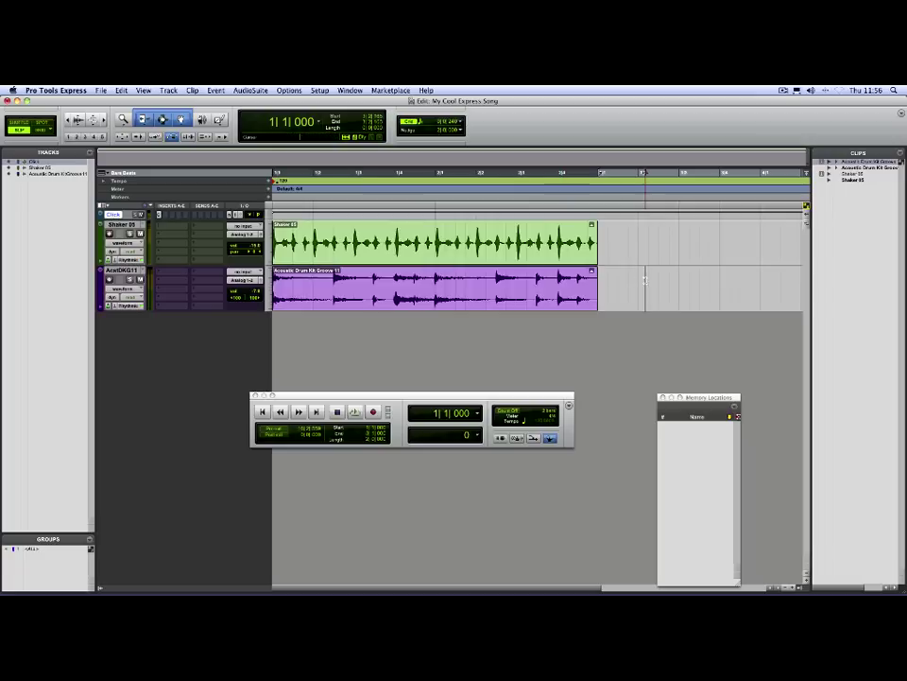
drag(635, 197, 724, 197)
click(527, 298)
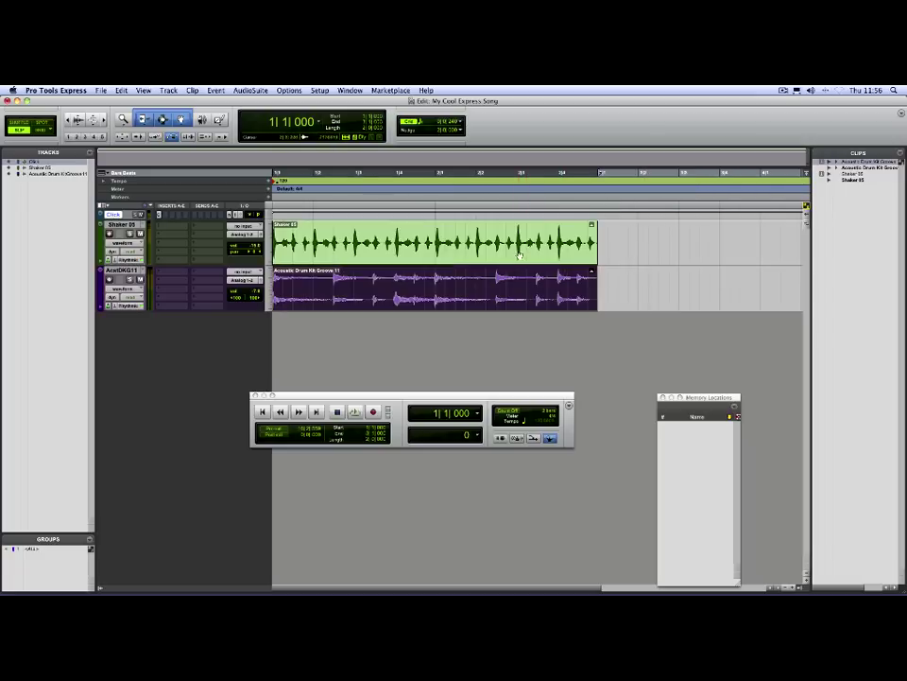
click(520, 250)
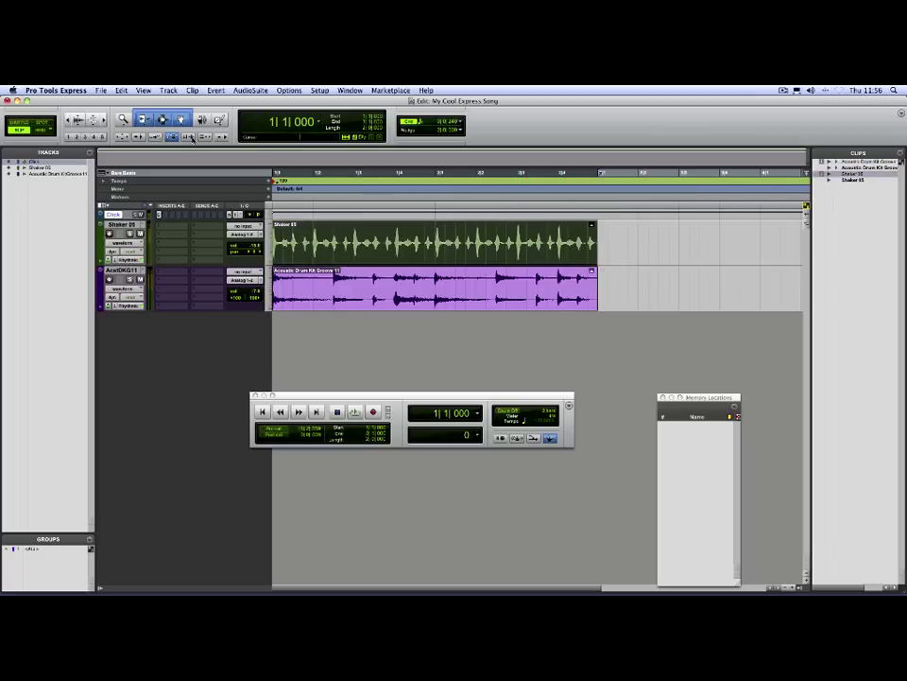
Relink the timeline and edit selections, then play the whole drum clip and its opening section up to about 1|3|878
click(370, 289)
key(space)
key(space)
drag(391, 283, 204, 279)
key(space)
key(space)
Unlink the selections, select the drum clip from 1|4|185 to 2|3|114, and test playback against the separate timeline selection
click(430, 289)
drag(402, 276, 521, 279)
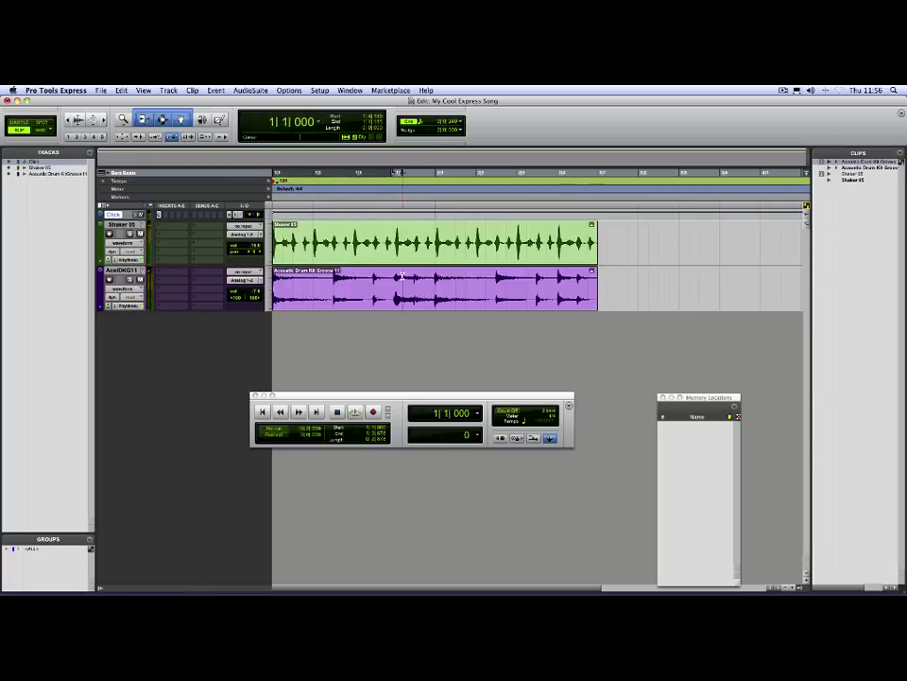
key(space)
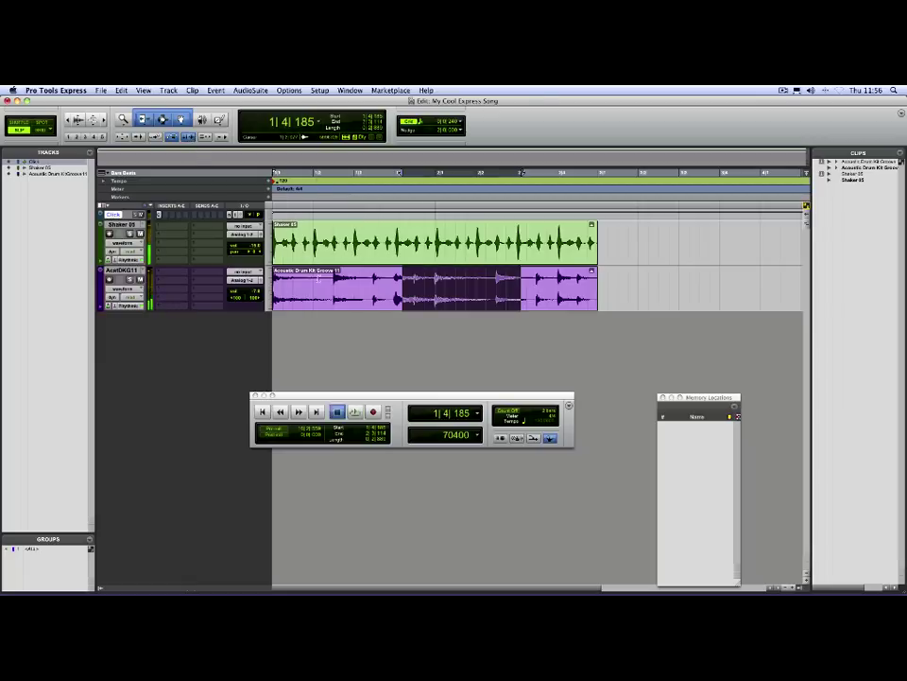
With the timeline and edit selections linked again, select the entire drum clip, play it in a loop, and stop
click(368, 296)
key(space)
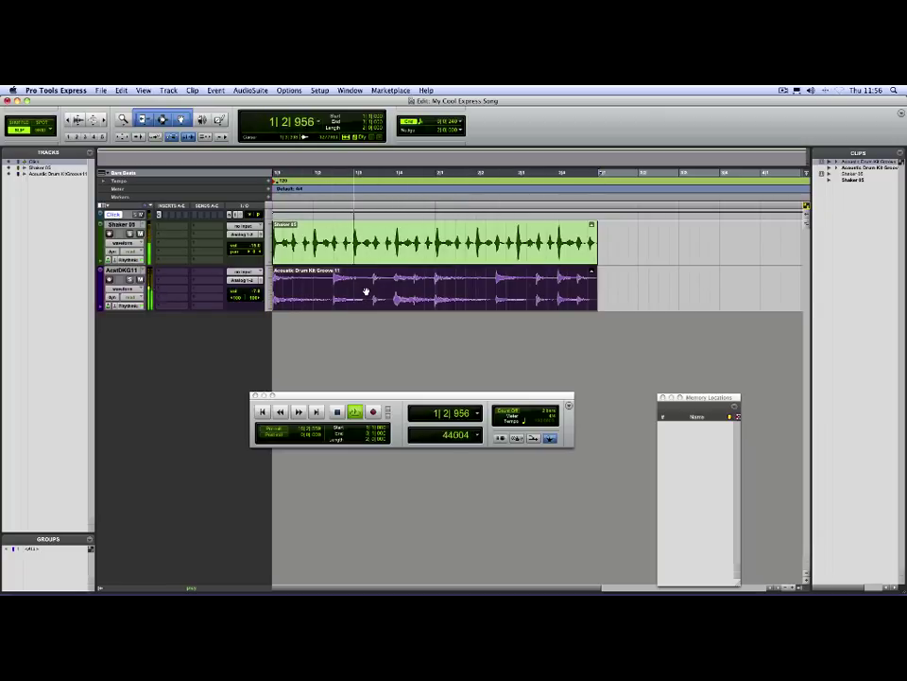
key(space)
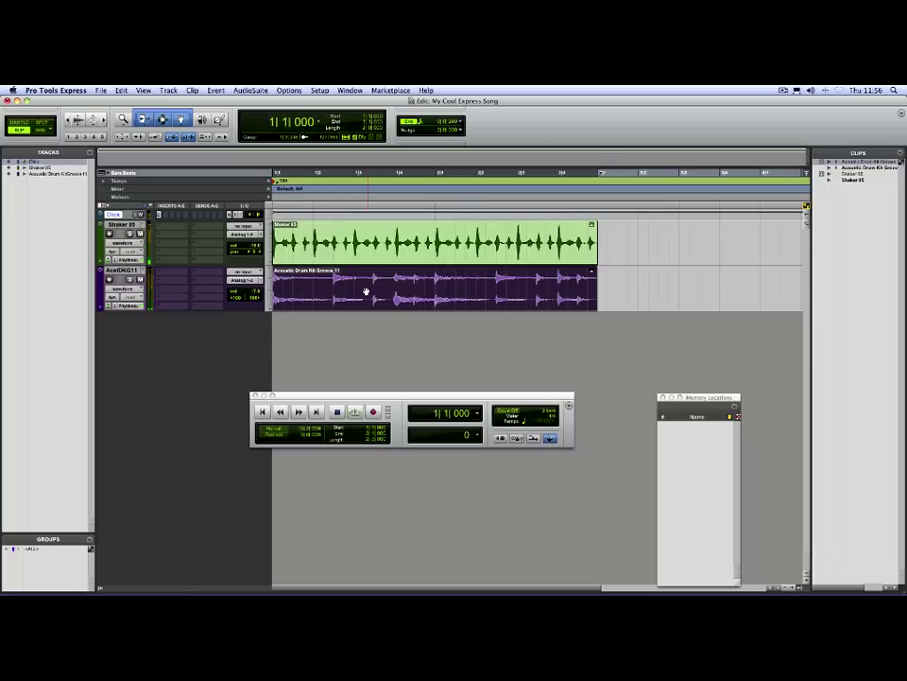